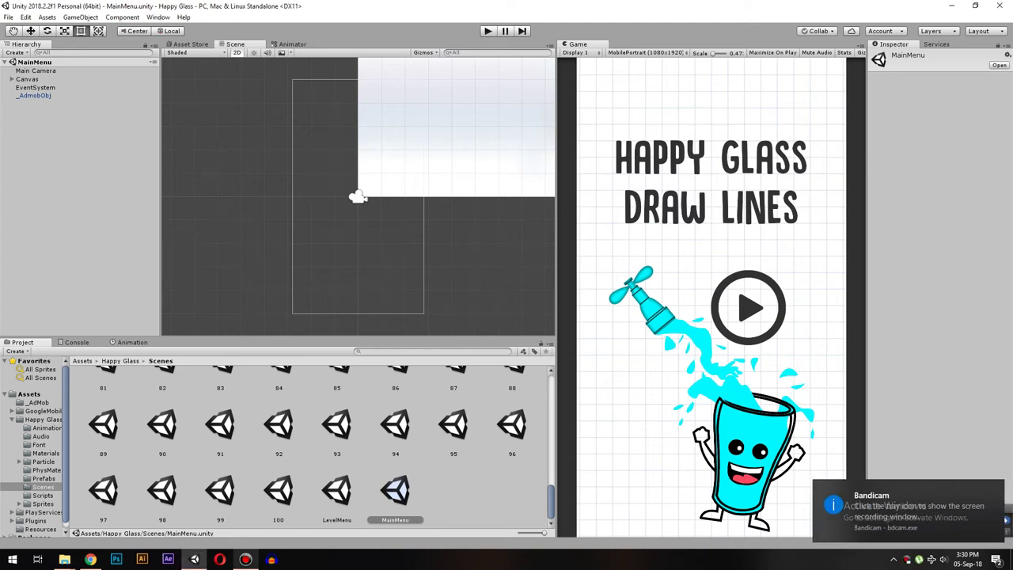
Enter Play mode, open Level 1 from level selection and solve it with a ramp line
{"action": "key", "text": "ctrl+p"}
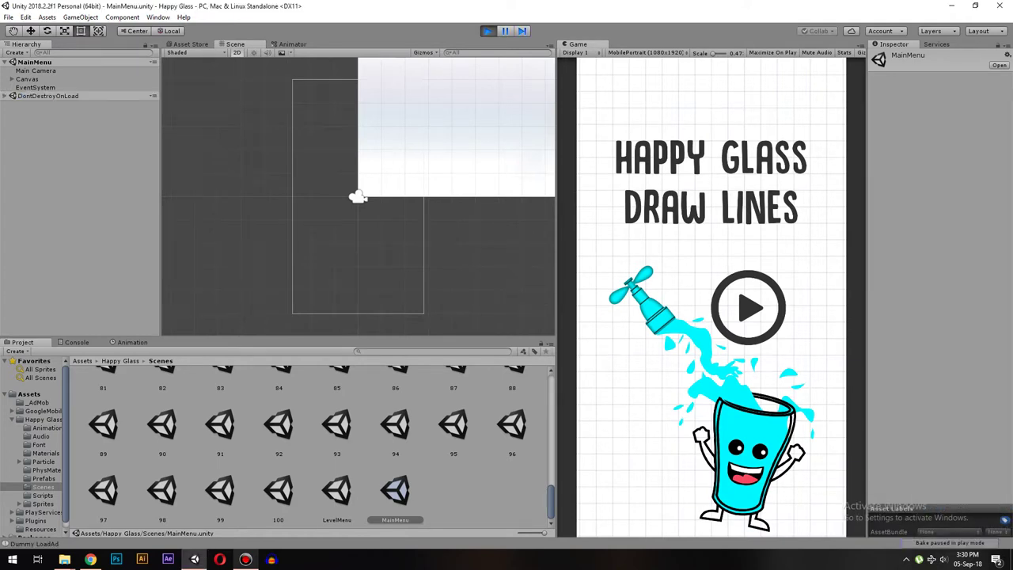
{"action": "left_click", "coordinate": [747, 307]}
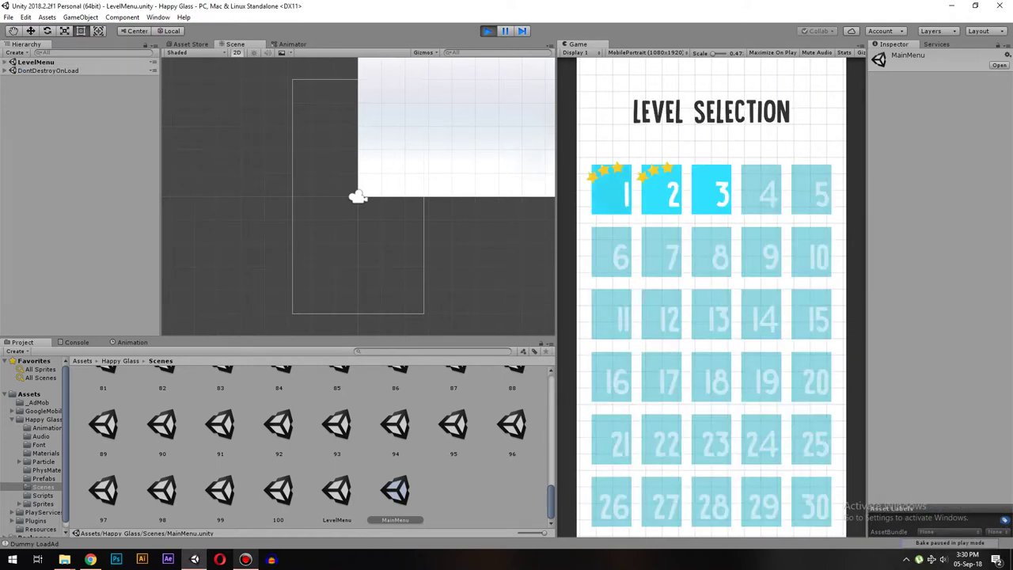
{"action": "left_click", "coordinate": [611, 190]}
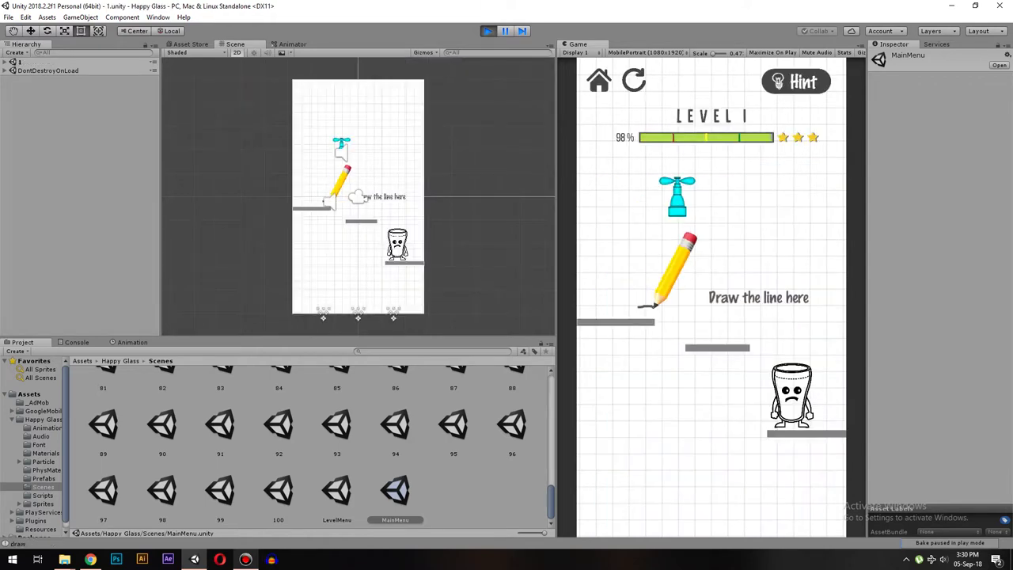
{"action": "left_click_drag", "start_coordinate": [640, 313], "coordinate": [699, 341]}
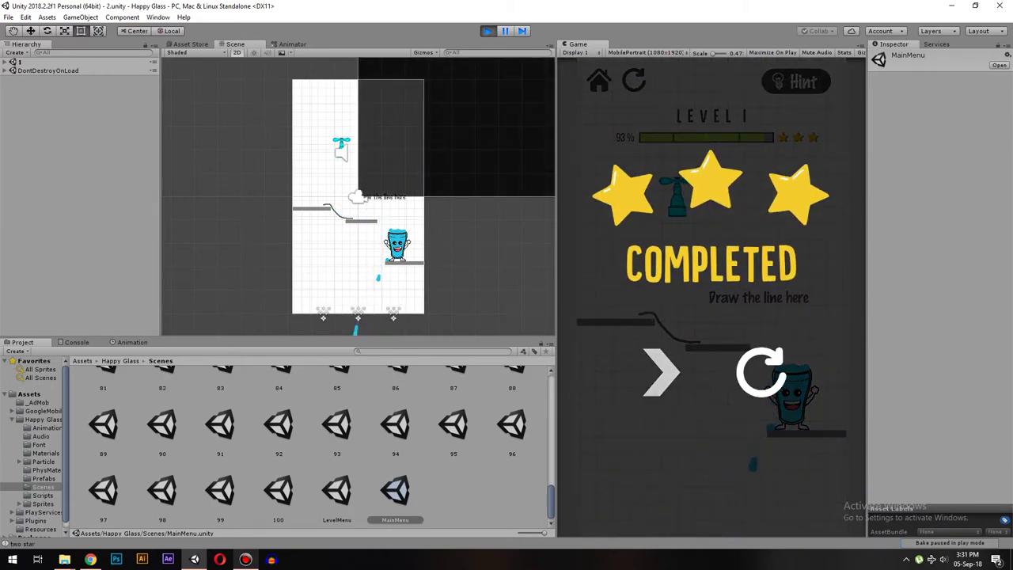
Clear level 2 with a channelling line and level 3 with an arching line, then continue
{"action": "left_click", "coordinate": [661, 370]}
{"action": "left_click_drag", "start_coordinate": [622, 280], "coordinate": [690, 308]}
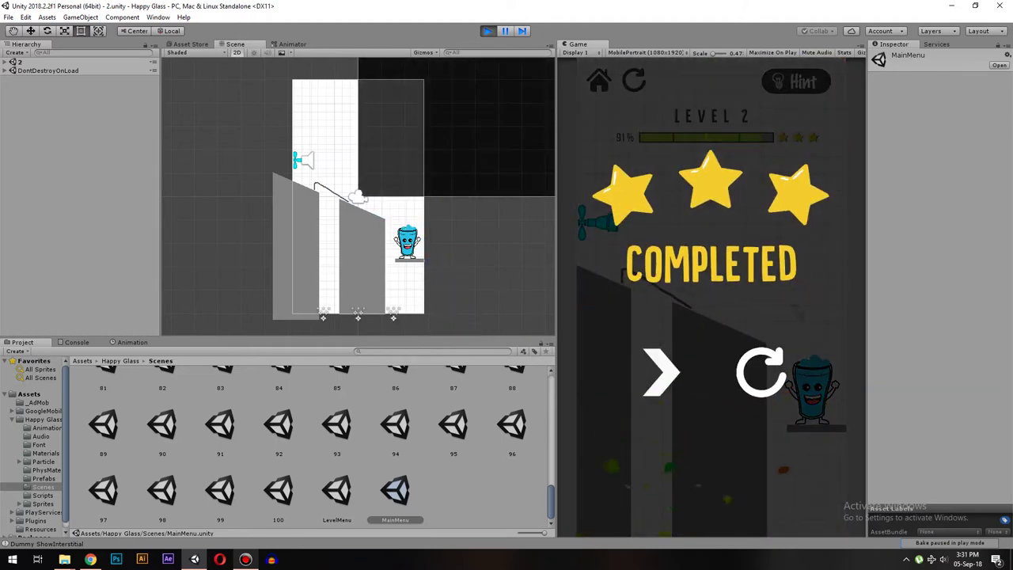
{"action": "mouse_move", "coordinate": [682, 299]}
{"action": "left_mouse_down"}
{"action": "mouse_move", "coordinate": [761, 307]}
{"action": "mouse_move", "coordinate": [748, 383]}
{"action": "left_mouse_up"}
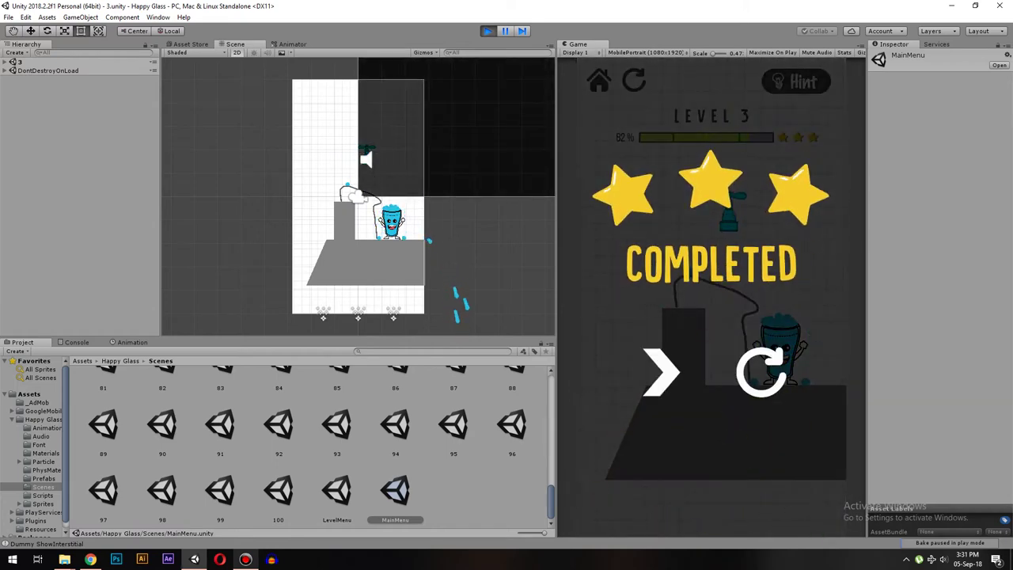
{"action": "left_click", "coordinate": [662, 372]}
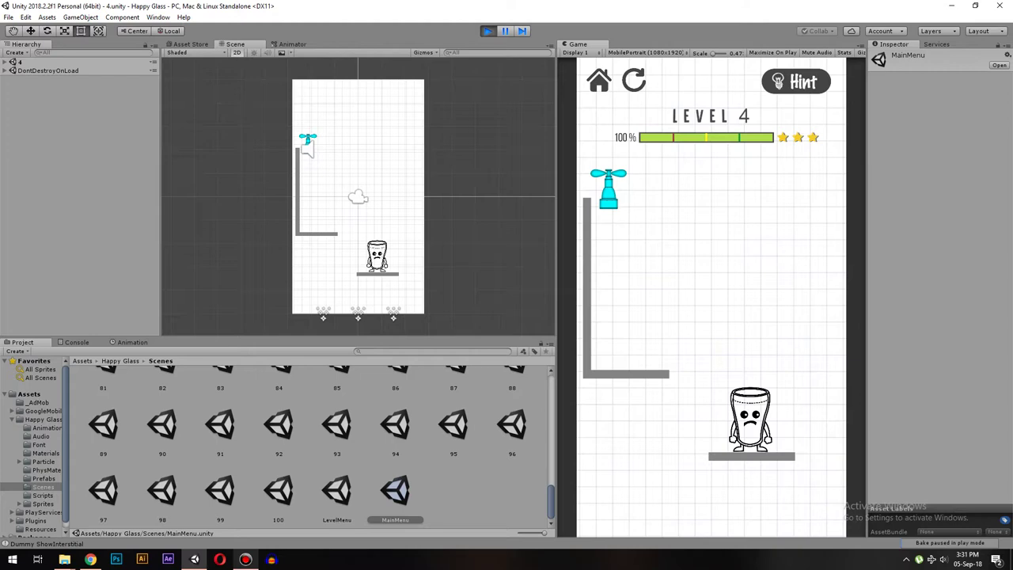
Retry slopes from beside the glass to the left wall until level 4 clears
{"action": "left_click_drag", "start_coordinate": [722, 445], "coordinate": [719, 354]}
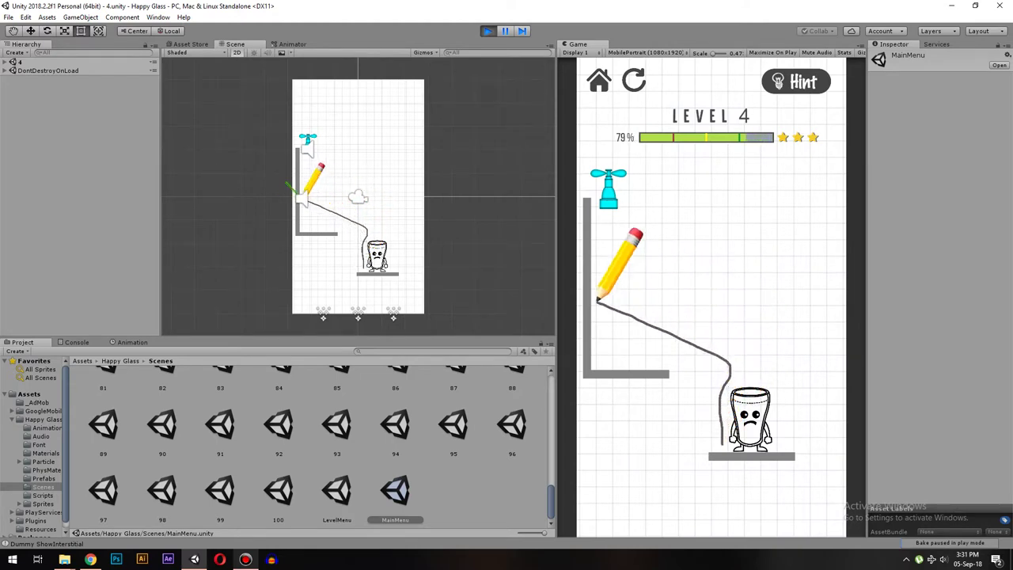
{"action": "left_click_drag", "start_coordinate": [718, 354], "coordinate": [599, 231]}
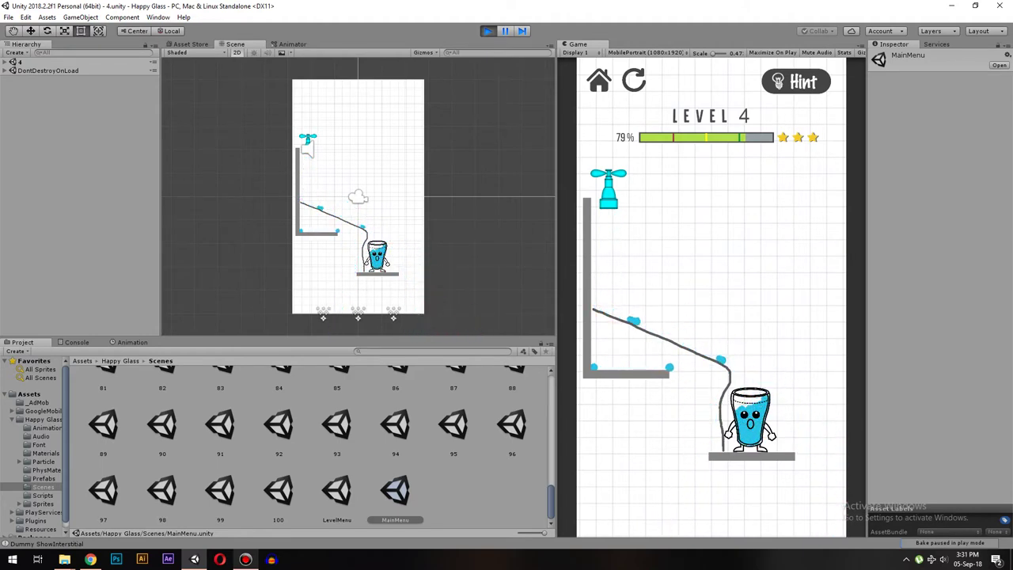
{"action": "mouse_move", "coordinate": [715, 447]}
{"action": "left_mouse_down"}
{"action": "mouse_move", "coordinate": [601, 309]}
{"action": "mouse_move", "coordinate": [591, 315]}
{"action": "left_mouse_up"}
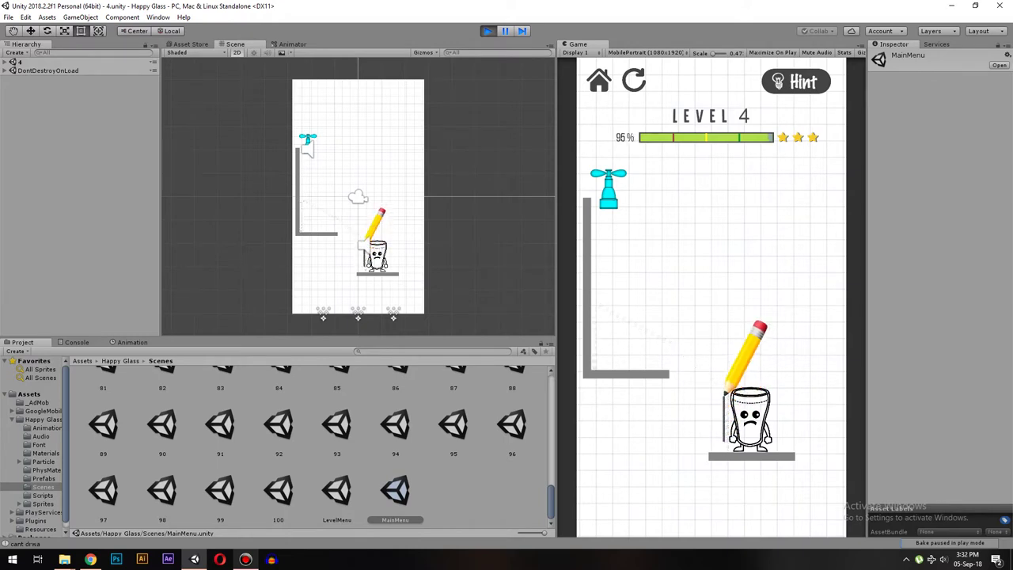
{"action": "left_click_drag", "start_coordinate": [724, 393], "coordinate": [592, 312]}
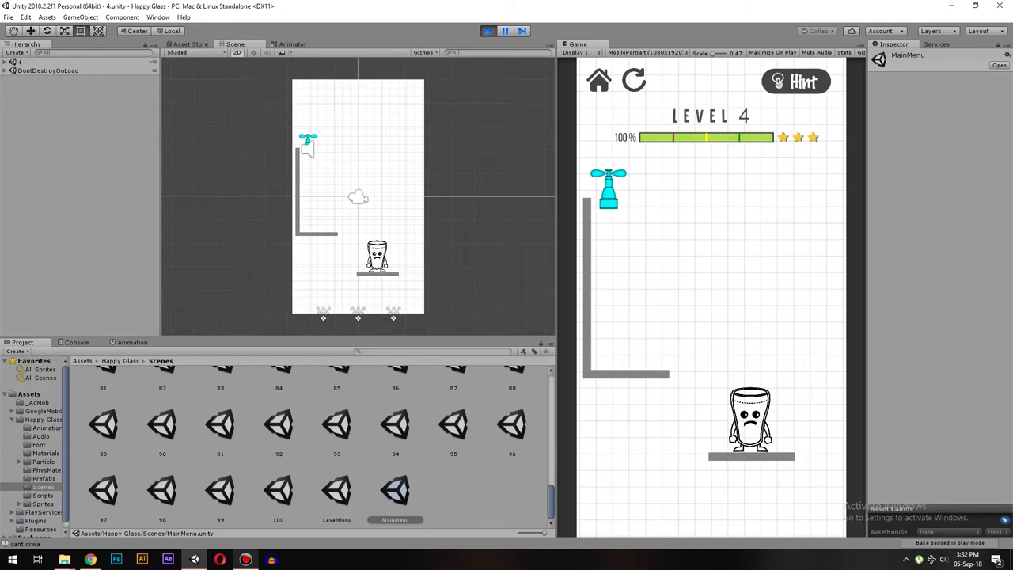
{"action": "mouse_move", "coordinate": [725, 416]}
{"action": "left_mouse_down"}
{"action": "mouse_move", "coordinate": [724, 384]}
{"action": "mouse_move", "coordinate": [592, 317]}
{"action": "left_mouse_up"}
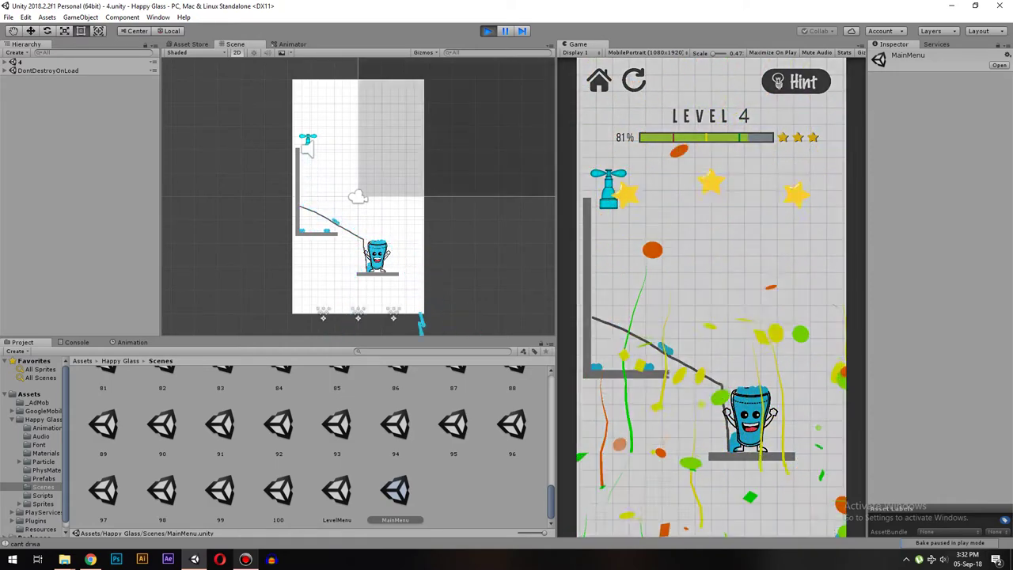
{"action": "left_click", "coordinate": [657, 372]}
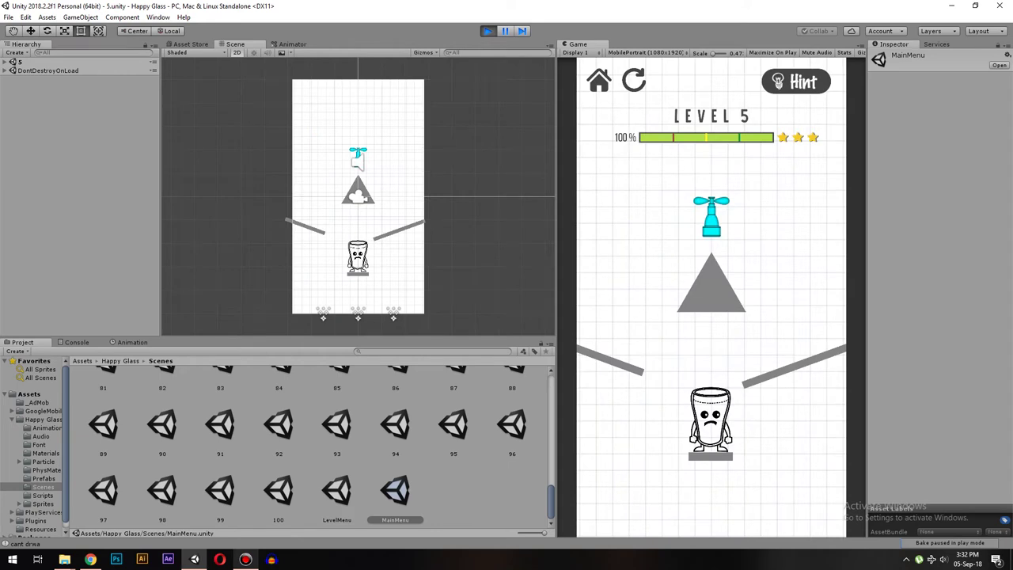
Loop a line around the faucet, line the glass's side, then cover the two balls
{"action": "mouse_move", "coordinate": [700, 256]}
{"action": "left_mouse_down"}
{"action": "mouse_move", "coordinate": [736, 204]}
{"action": "mouse_move", "coordinate": [724, 204]}
{"action": "left_mouse_up"}
{"action": "mouse_move", "coordinate": [705, 252]}
{"action": "left_mouse_down"}
{"action": "mouse_move", "coordinate": [741, 205]}
{"action": "mouse_move", "coordinate": [738, 218]}
{"action": "left_mouse_up"}
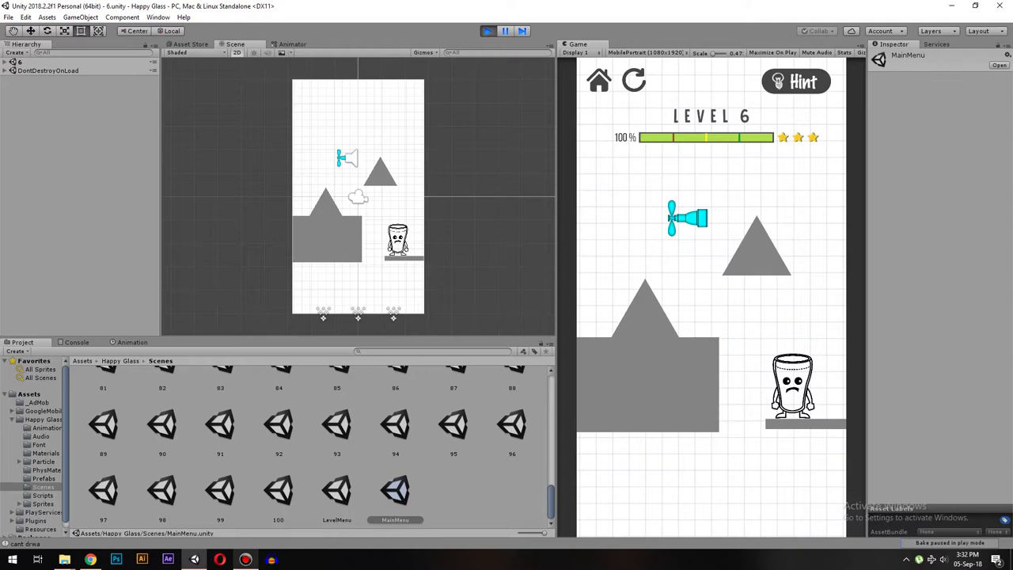
{"action": "mouse_move", "coordinate": [771, 407]}
{"action": "left_mouse_down"}
{"action": "mouse_move", "coordinate": [767, 360]}
{"action": "mouse_move", "coordinate": [661, 303]}
{"action": "left_mouse_up"}
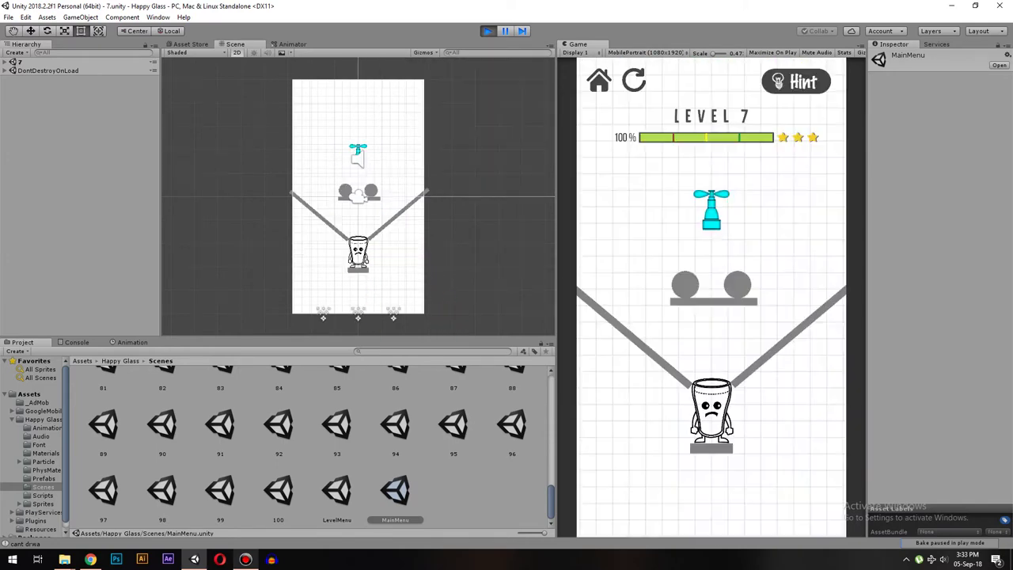
{"action": "left_click_drag", "start_coordinate": [673, 272], "coordinate": [756, 274]}
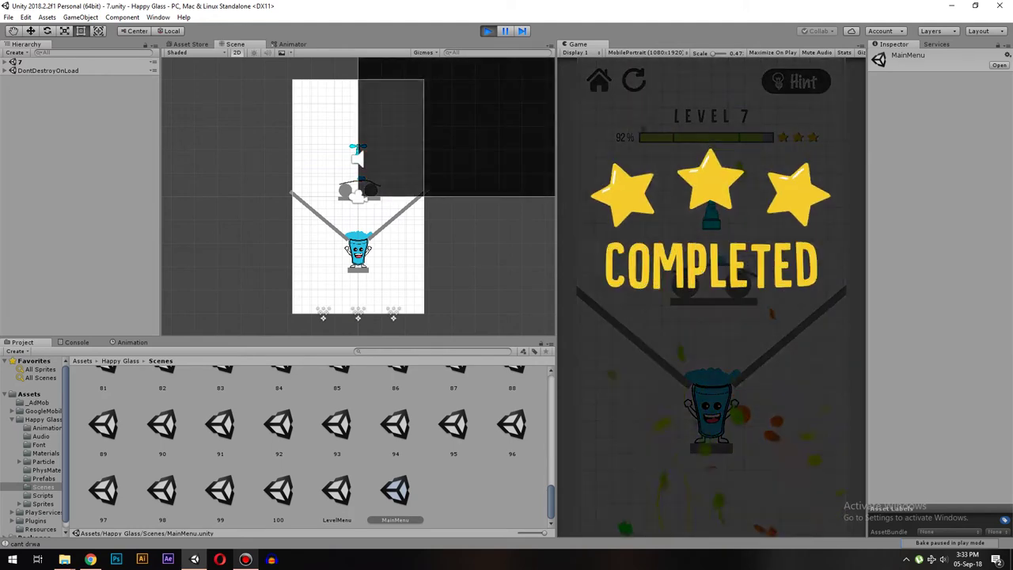
{"action": "left_click", "coordinate": [661, 372]}
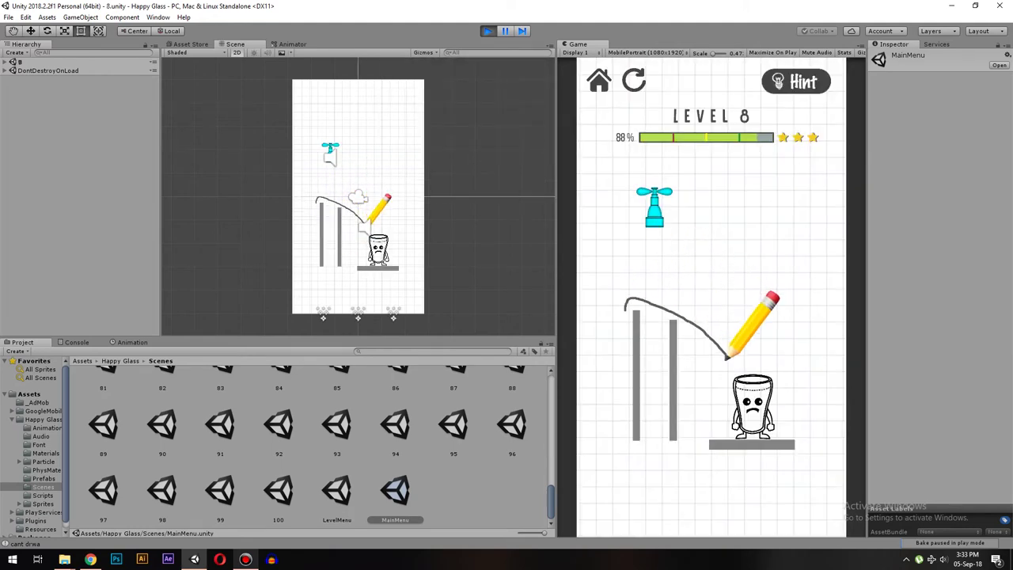
Clear levels 8–11 with lines beside and under the glass, then start level 12's bridge
{"action": "left_click_drag", "start_coordinate": [720, 388], "coordinate": [720, 437]}
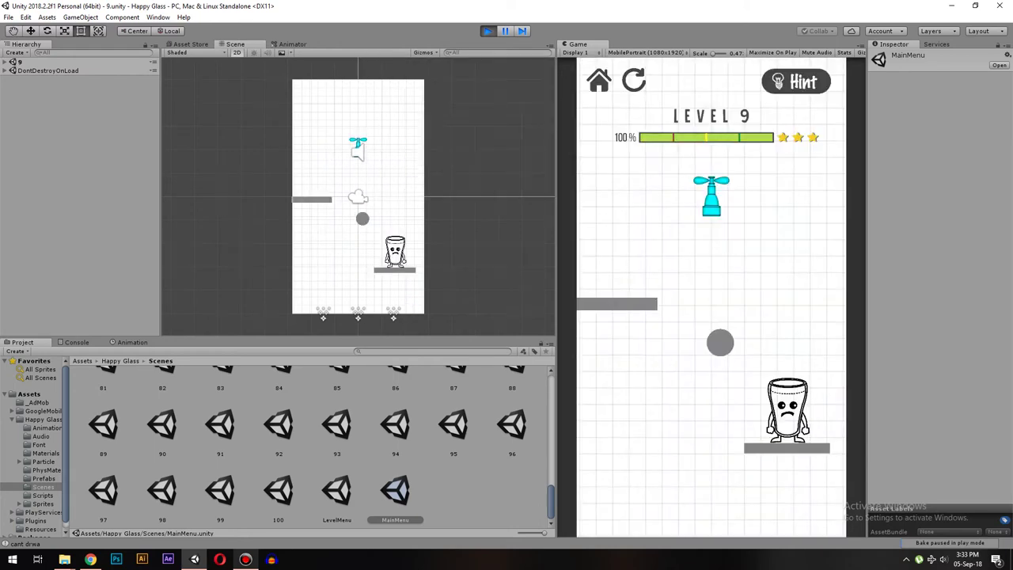
{"action": "left_click_drag", "start_coordinate": [715, 307], "coordinate": [759, 439]}
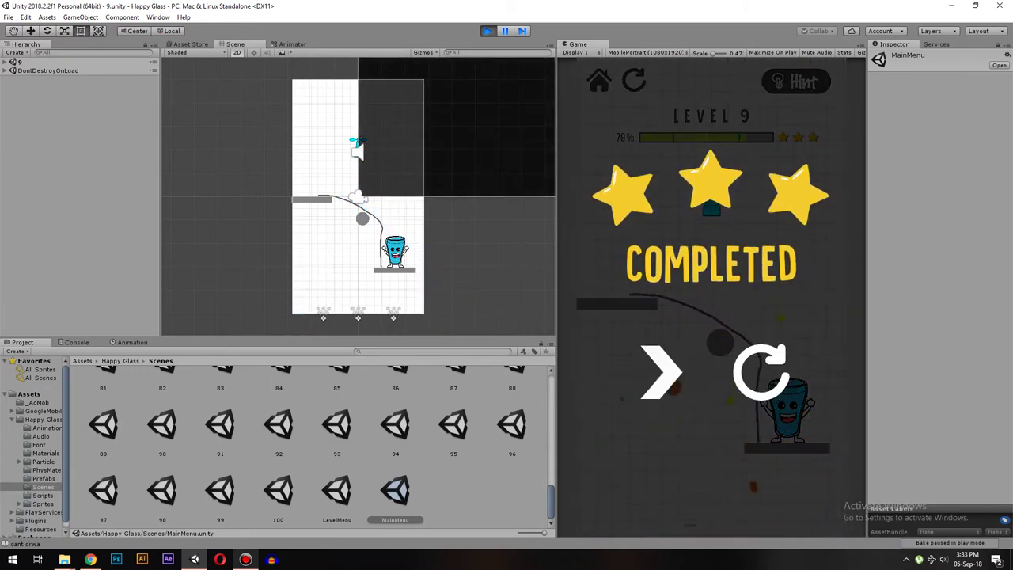
{"action": "left_click_drag", "start_coordinate": [646, 405], "coordinate": [785, 403]}
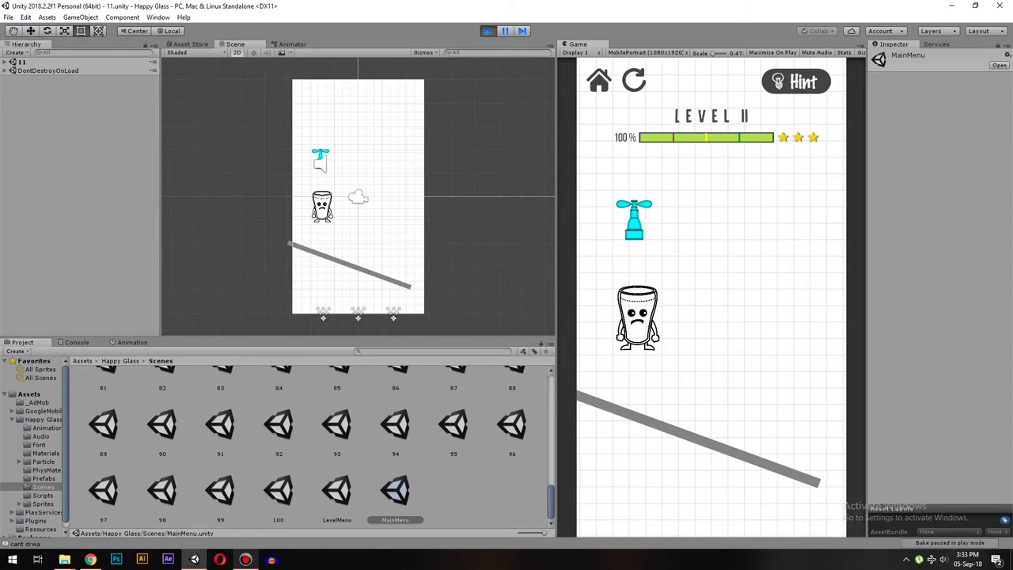
{"action": "left_click_drag", "start_coordinate": [606, 389], "coordinate": [716, 430]}
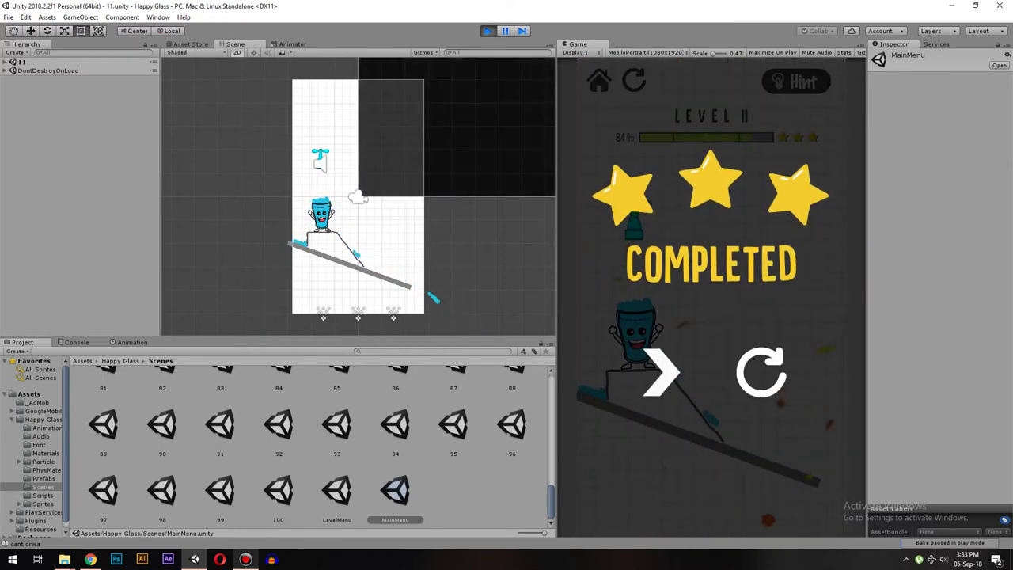
{"action": "left_click", "coordinate": [661, 370]}
{"action": "left_click_drag", "start_coordinate": [668, 391], "coordinate": [756, 377]}
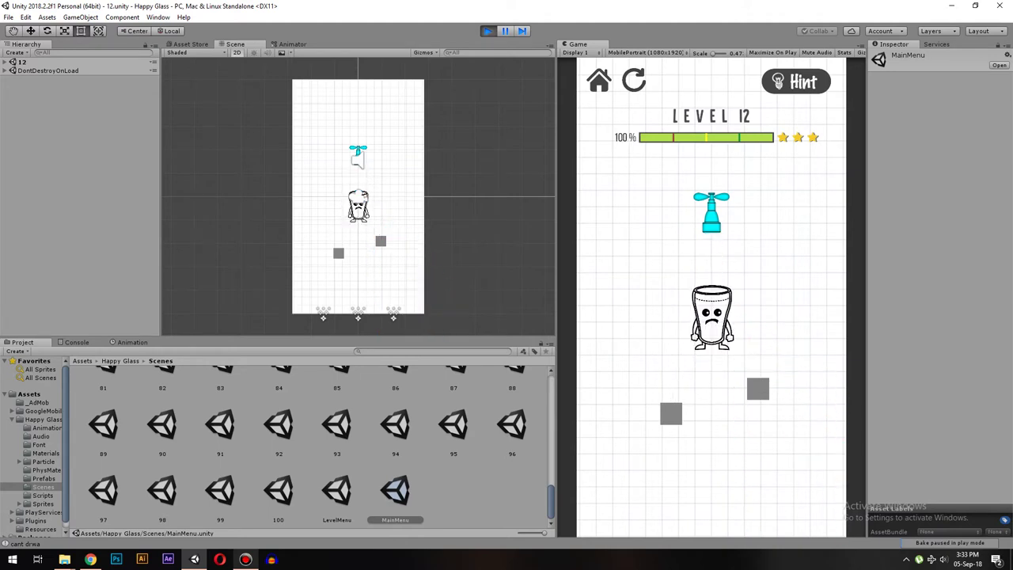
Finish the level 12 bridge and draw lines enclosing the tap and faucet for levels 13–15
{"action": "left_click_drag", "start_coordinate": [674, 355], "coordinate": [757, 378]}
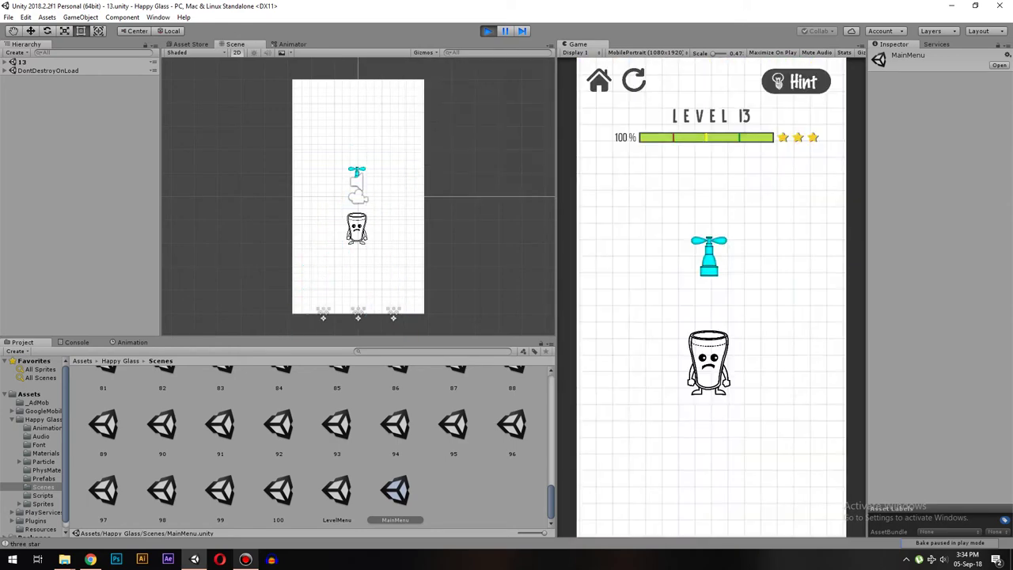
{"action": "left_click_drag", "start_coordinate": [698, 220], "coordinate": [672, 255]}
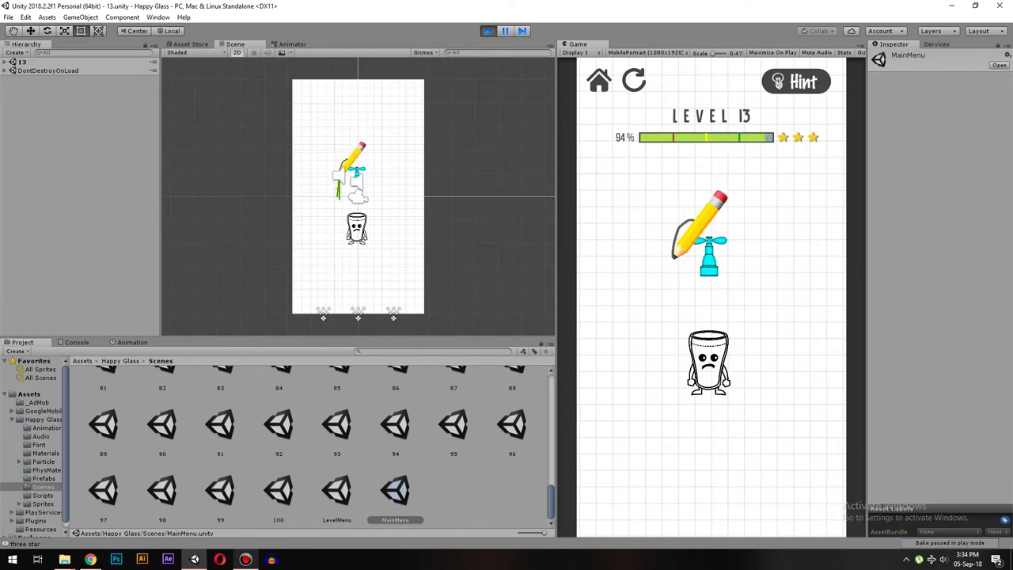
{"action": "left_click_drag", "start_coordinate": [747, 401], "coordinate": [724, 226]}
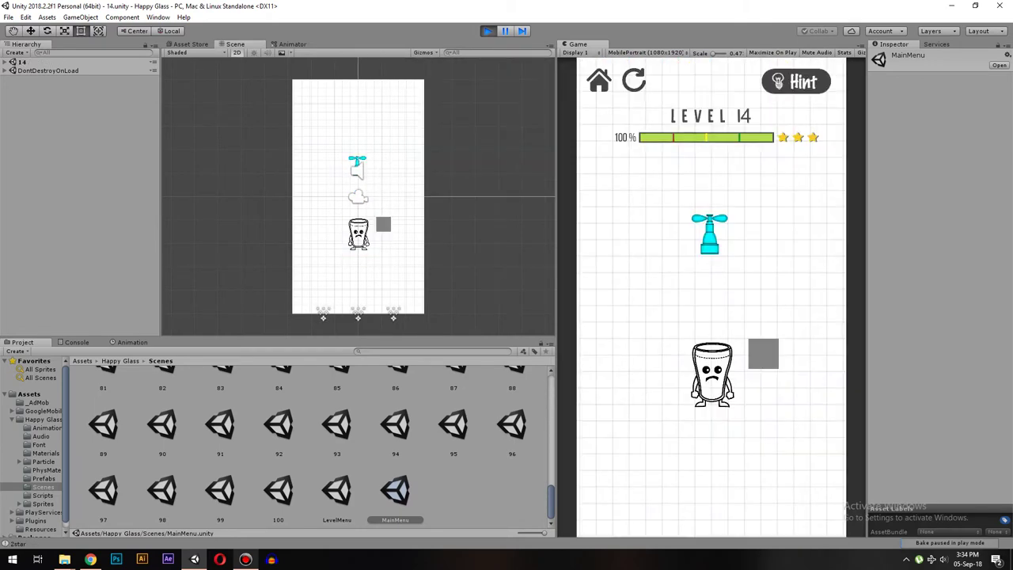
{"action": "left_click_drag", "start_coordinate": [711, 199], "coordinate": [684, 310]}
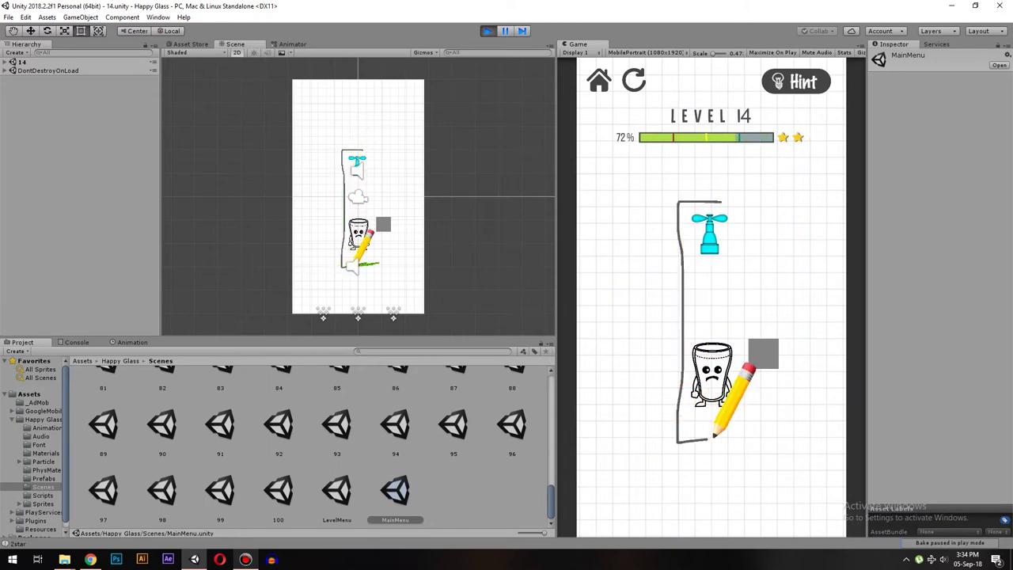
{"action": "left_click_drag", "start_coordinate": [715, 435], "coordinate": [735, 439]}
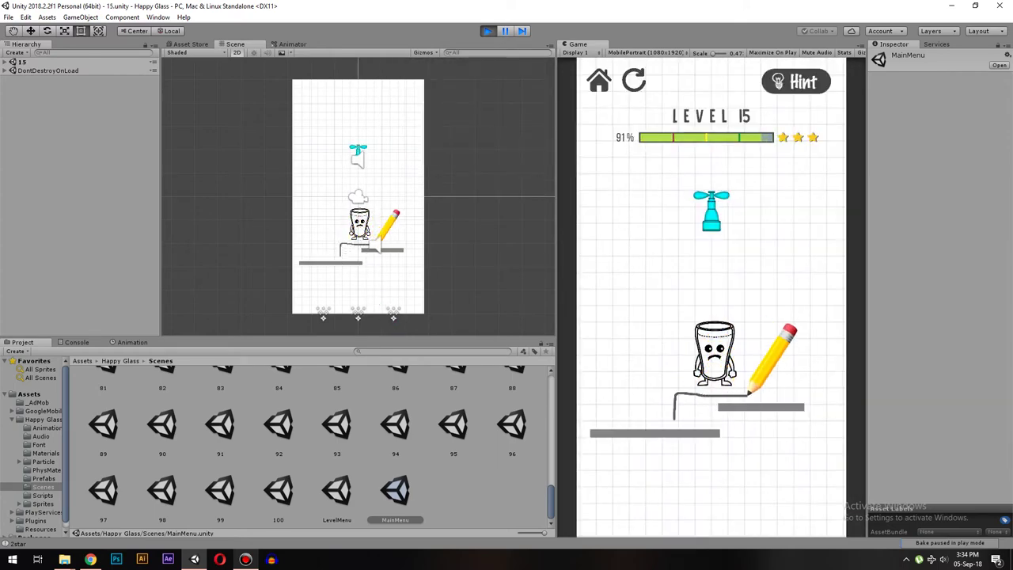
{"action": "left_click_drag", "start_coordinate": [749, 392], "coordinate": [750, 393]}
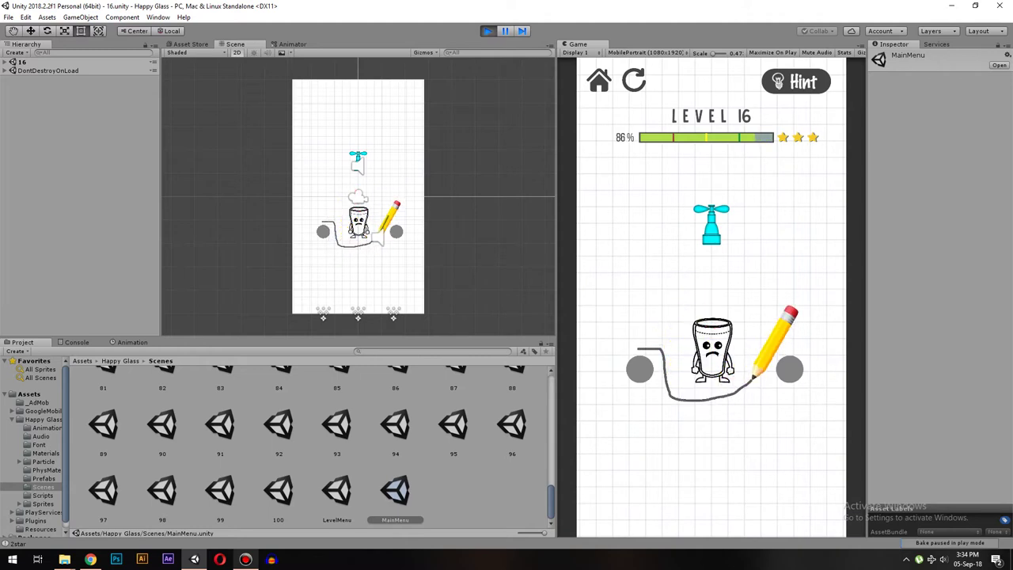
Draw a cup-shaped line under the glass up to the right ledge for three stars
{"action": "left_click_drag", "start_coordinate": [682, 397], "coordinate": [802, 355]}
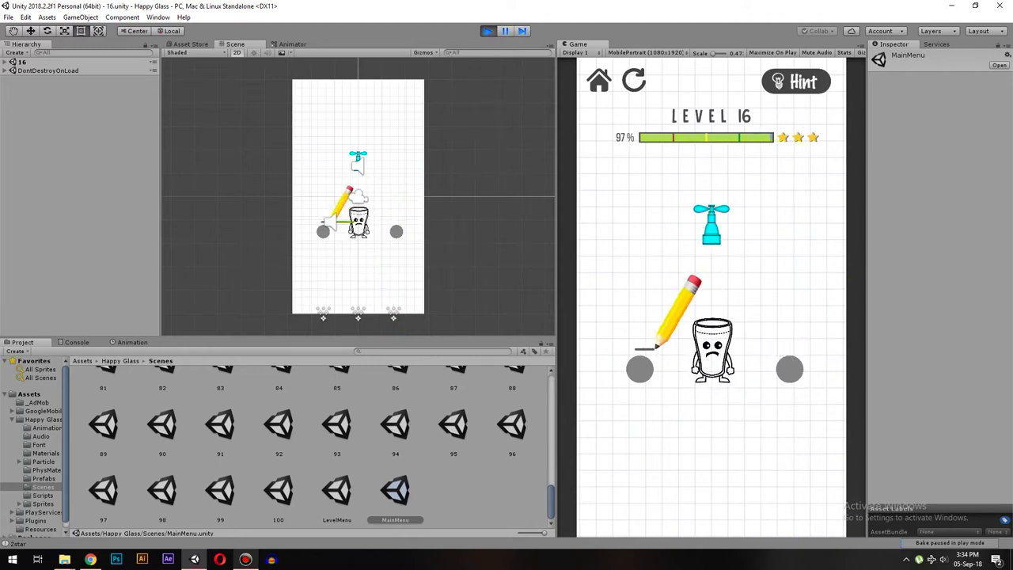
{"action": "left_click_drag", "start_coordinate": [741, 393], "coordinate": [809, 346]}
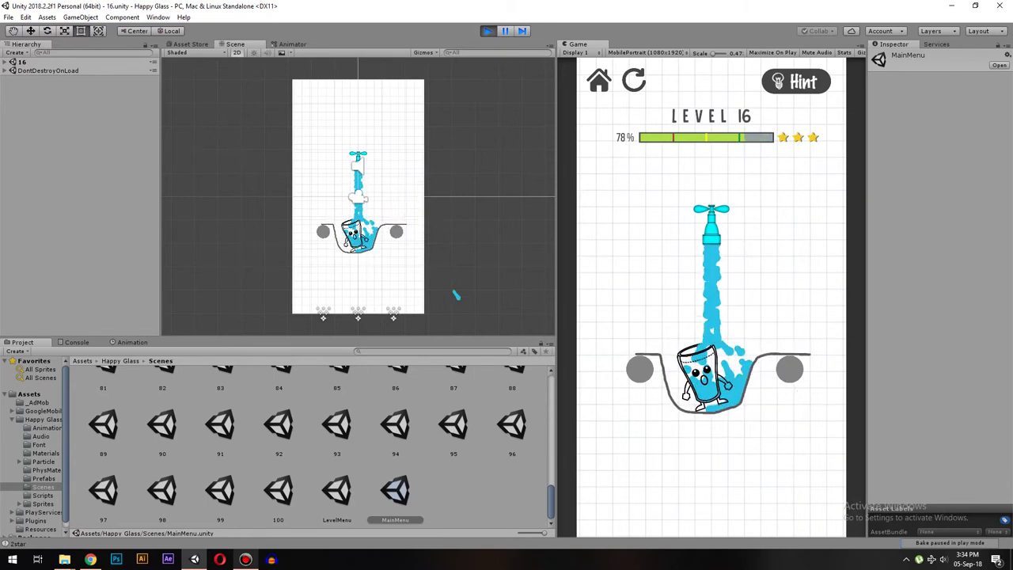
{"action": "left_click_drag", "start_coordinate": [640, 339], "coordinate": [667, 355]}
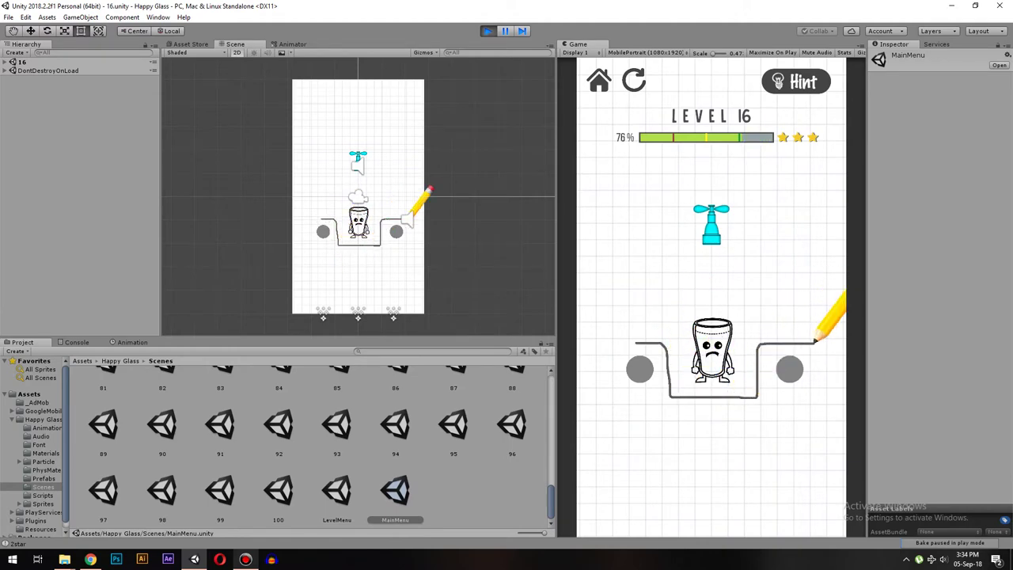
{"action": "left_click_drag", "start_coordinate": [750, 395], "coordinate": [814, 355]}
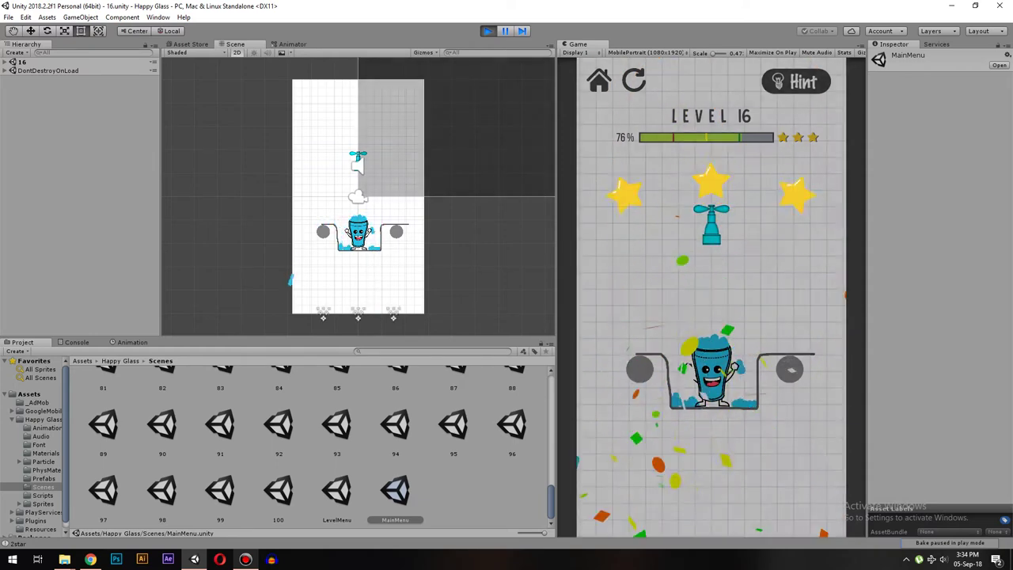
{"action": "left_click", "coordinate": [654, 360]}
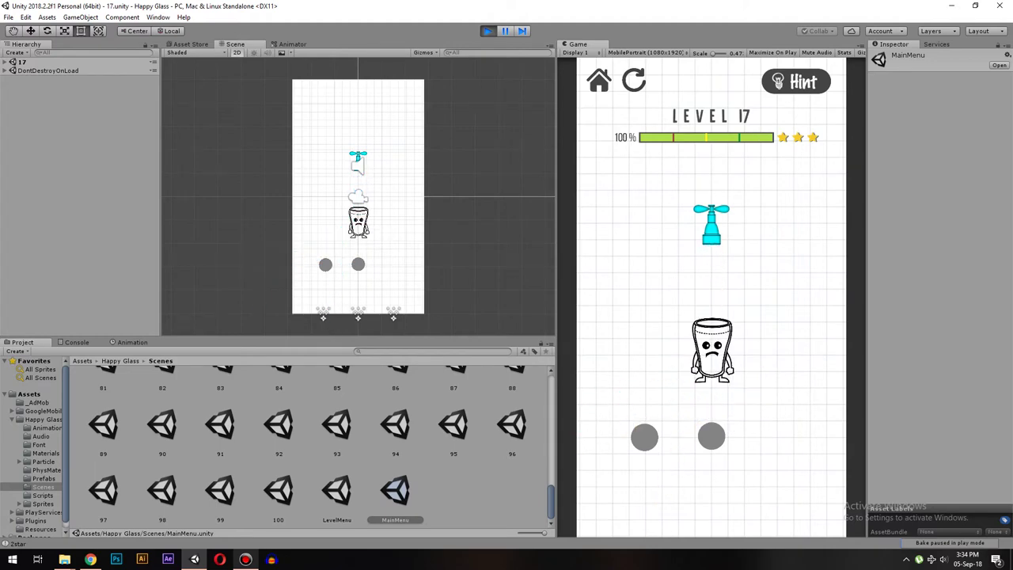
Solve the first levels with horizontal lines under the glass and a straight water line
{"action": "left_click_drag", "start_coordinate": [634, 404], "coordinate": [758, 408]}
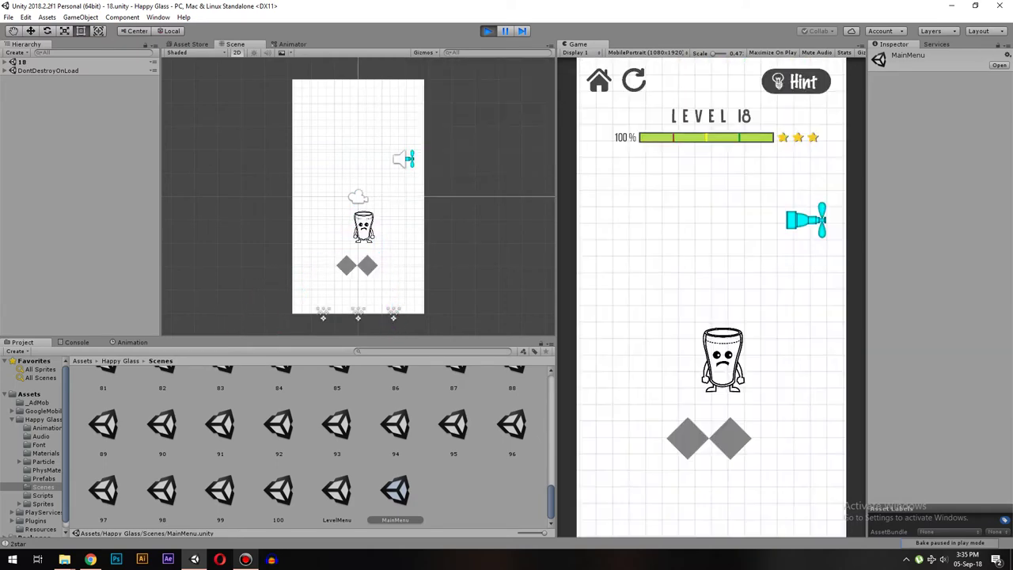
{"action": "left_click_drag", "start_coordinate": [668, 407], "coordinate": [766, 410]}
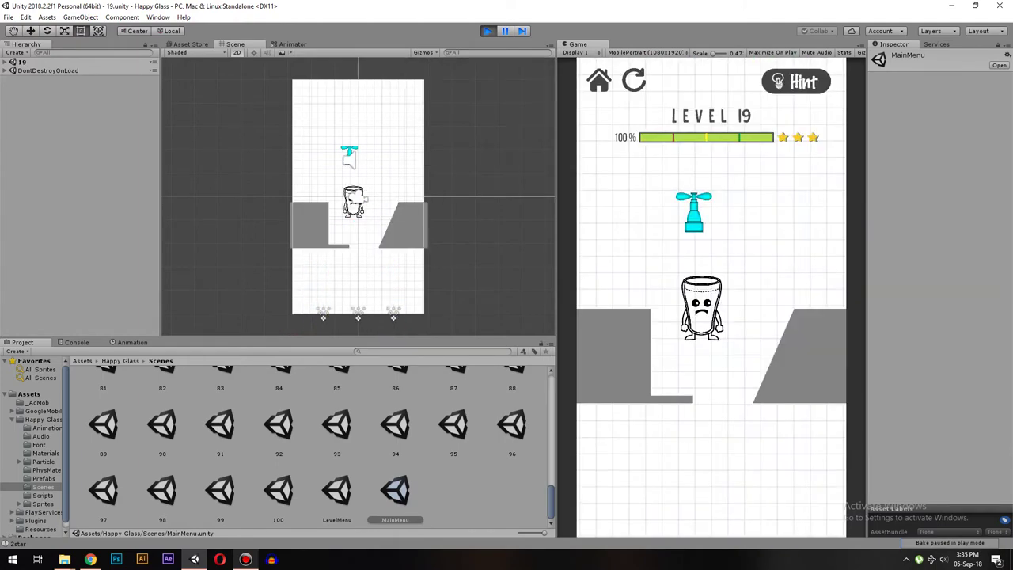
{"action": "left_click_drag", "start_coordinate": [661, 392], "coordinate": [777, 344]}
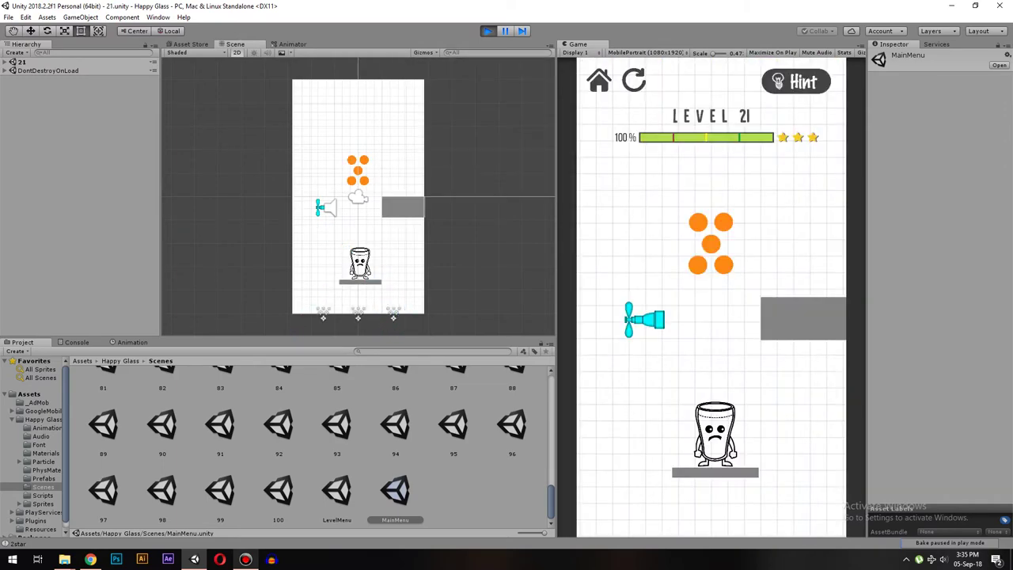
{"action": "left_click_drag", "start_coordinate": [623, 294], "coordinate": [810, 293]}
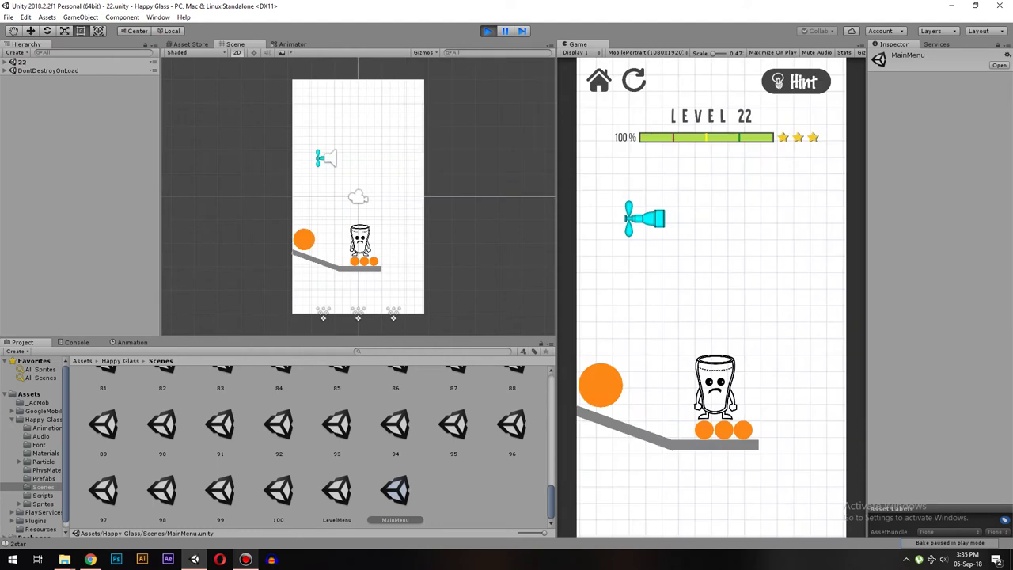
Draw curved lines from the fan hooking beside the cup to clear level 23
{"action": "left_click_drag", "start_coordinate": [621, 199], "coordinate": [756, 433]}
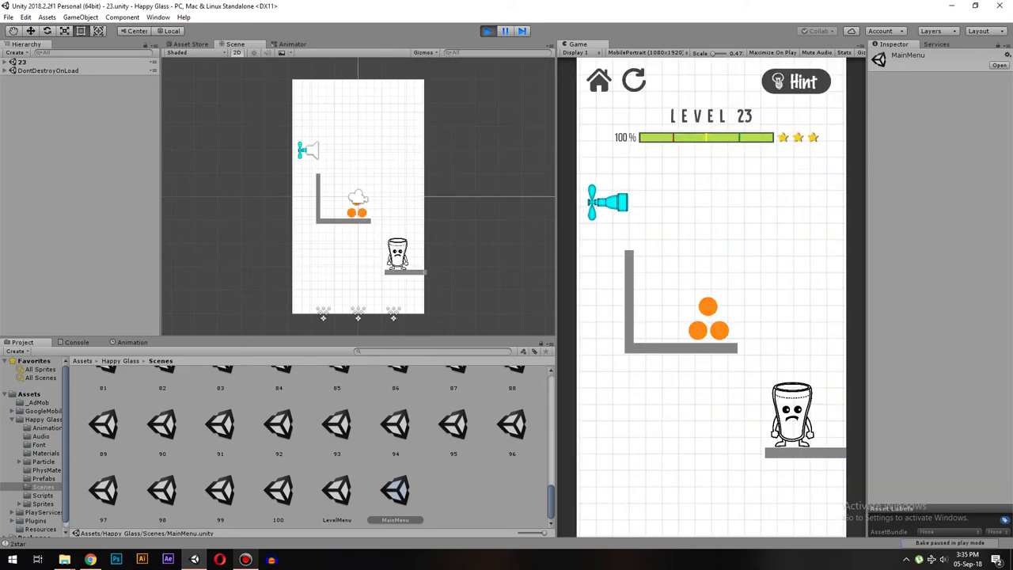
{"action": "mouse_move", "coordinate": [676, 254]}
{"action": "left_mouse_down"}
{"action": "mouse_move", "coordinate": [677, 491]}
{"action": "mouse_move", "coordinate": [803, 303]}
{"action": "mouse_move", "coordinate": [819, 367]}
{"action": "left_mouse_up"}
{"action": "mouse_move", "coordinate": [616, 233]}
{"action": "left_mouse_down"}
{"action": "mouse_move", "coordinate": [764, 399]}
{"action": "mouse_move", "coordinate": [728, 497]}
{"action": "left_mouse_up"}
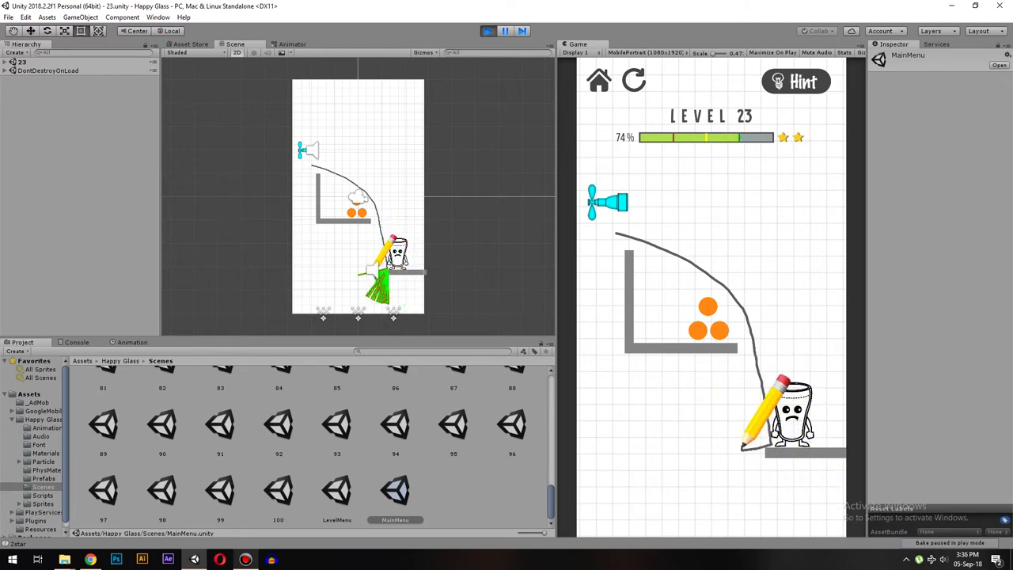
{"action": "left_click_drag", "start_coordinate": [728, 497], "coordinate": [699, 510]}
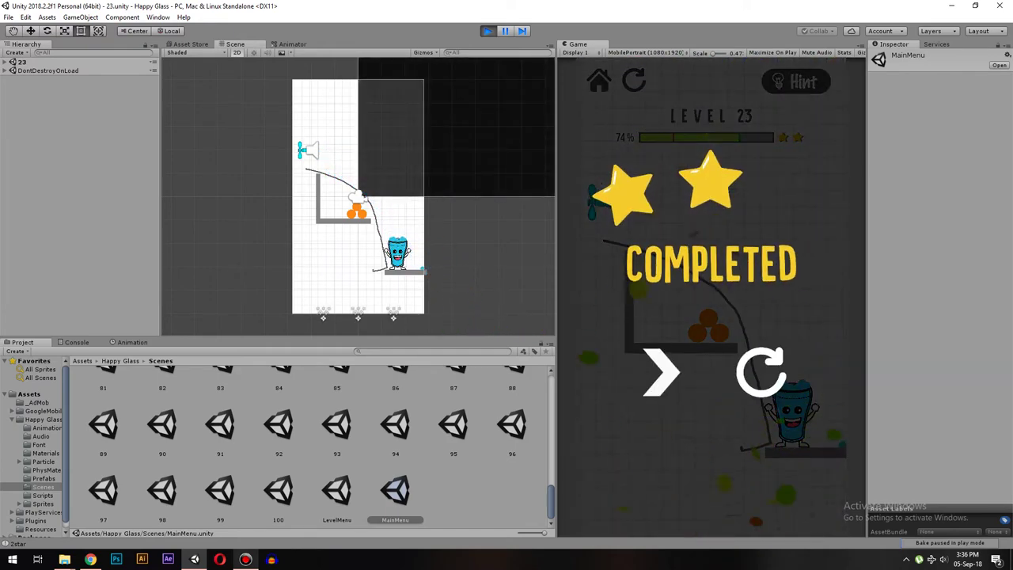
{"action": "left_click", "coordinate": [660, 369]}
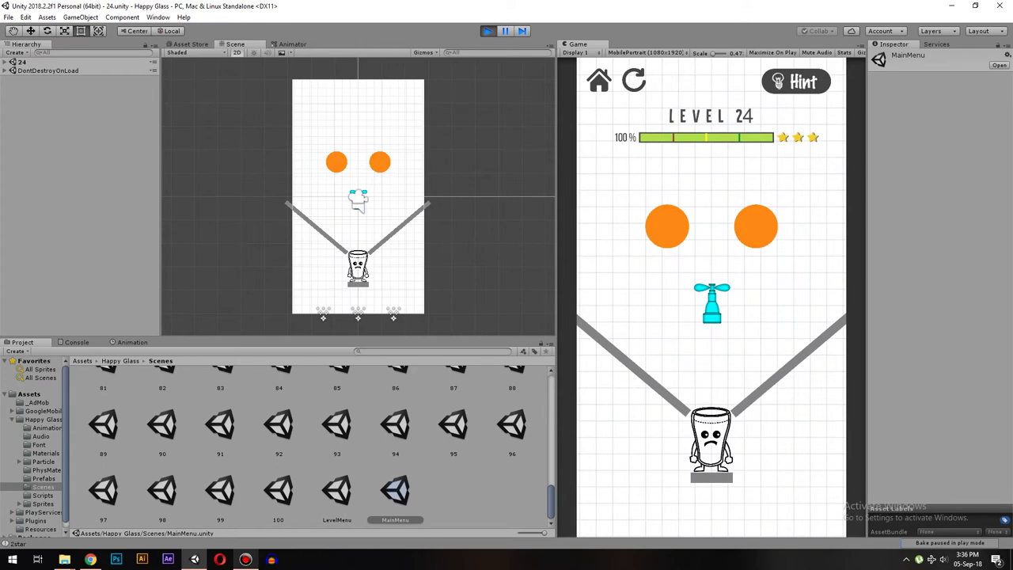
Arch a line over the faucet to clear level 24, then draw a guiding line in level 1
{"action": "left_click_drag", "start_coordinate": [603, 335], "coordinate": [818, 330]}
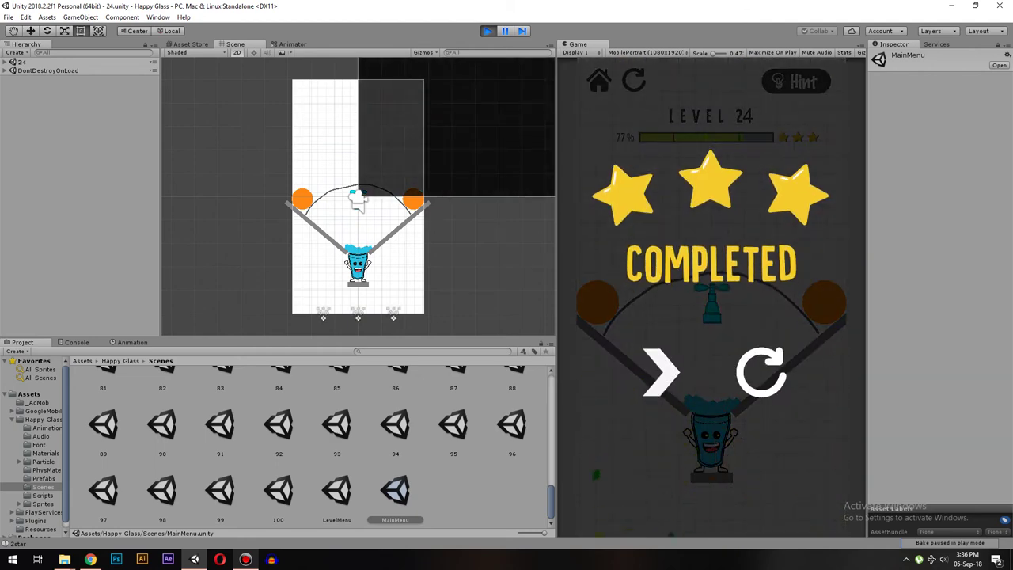
{"action": "left_click", "coordinate": [660, 371]}
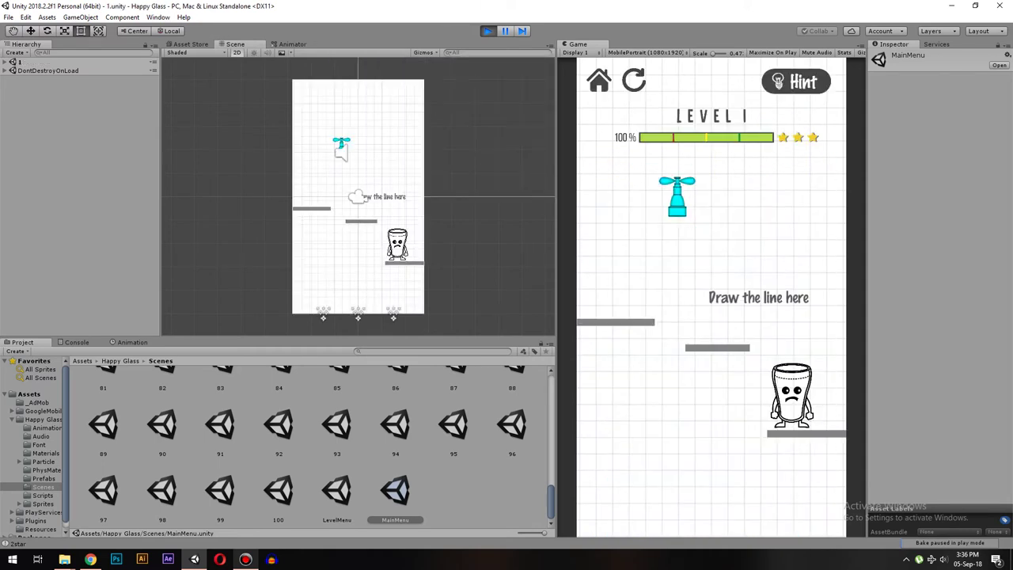
{"action": "left_click_drag", "start_coordinate": [649, 283], "coordinate": [747, 336]}
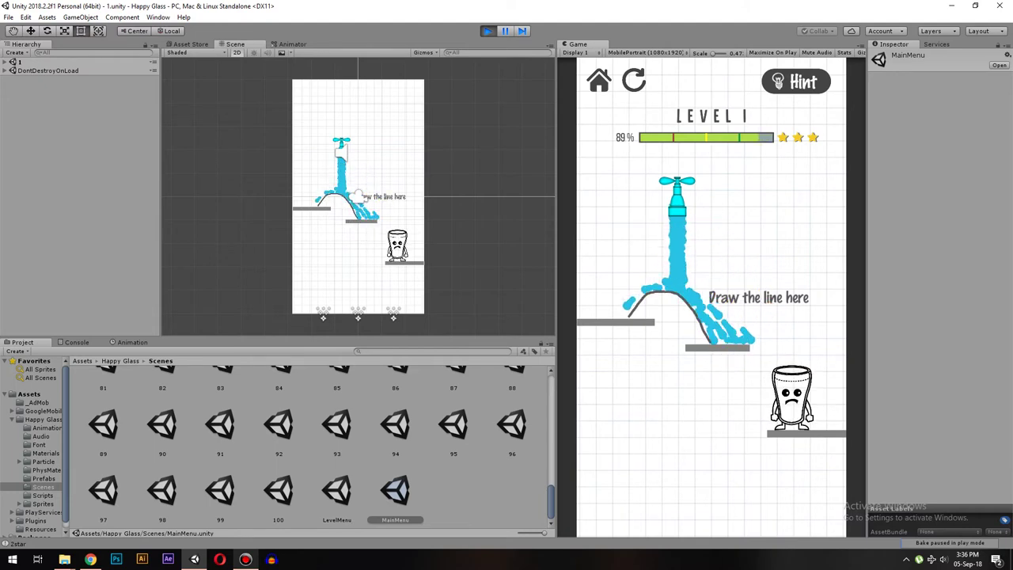
Exit Play mode, returning to the MainMenu scene
{"action": "key", "text": "ctrl+p"}
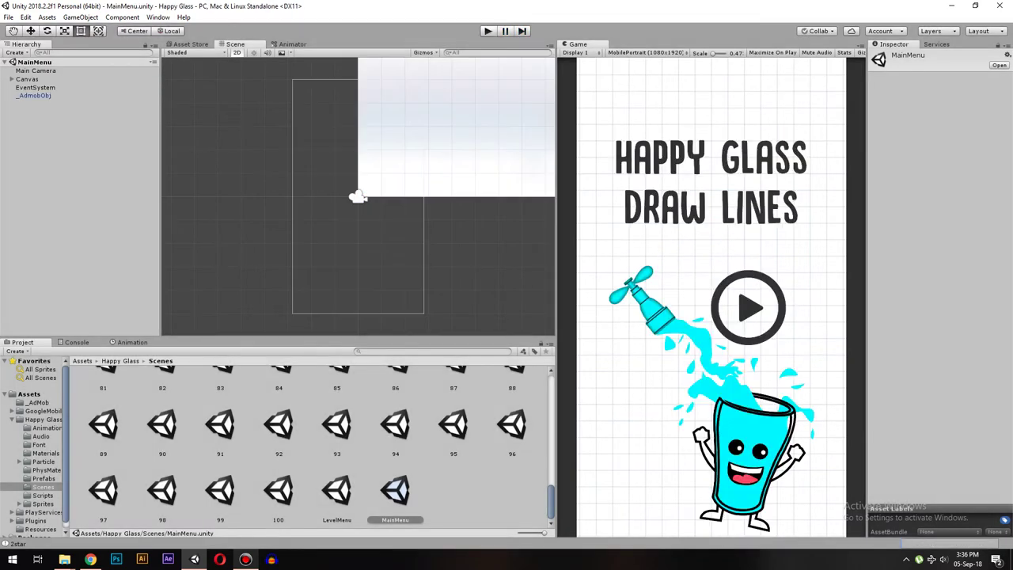
{"action": "scroll", "coordinate": [316, 443], "scroll_direction": "up", "scroll_amount": 3}
{"action": "scroll", "coordinate": [317, 443], "scroll_direction": "up", "scroll_amount": 3}
{"action": "scroll", "coordinate": [316, 443], "scroll_direction": "up", "scroll_amount": 3}
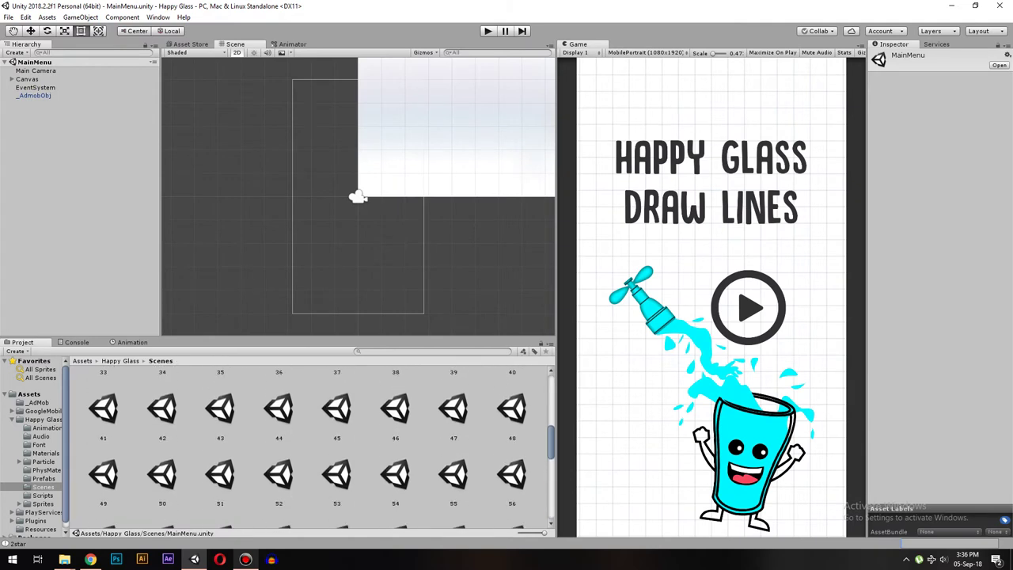
{"action": "scroll", "coordinate": [316, 443], "scroll_direction": "up", "scroll_amount": 2}
{"action": "scroll", "coordinate": [317, 443], "scroll_direction": "up", "scroll_amount": 2}
{"action": "scroll", "coordinate": [317, 443], "scroll_direction": "up", "scroll_amount": 1}
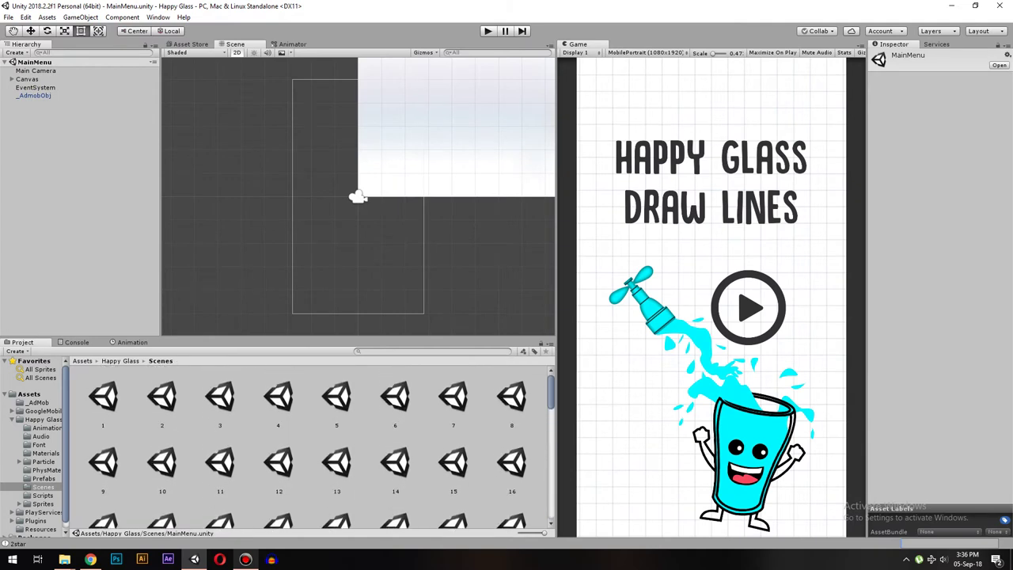
Browse the sprite, Buttons, Scripts, Scenes and Prefabs folders of the Happy Glass project
{"action": "left_click", "coordinate": [42, 503]}
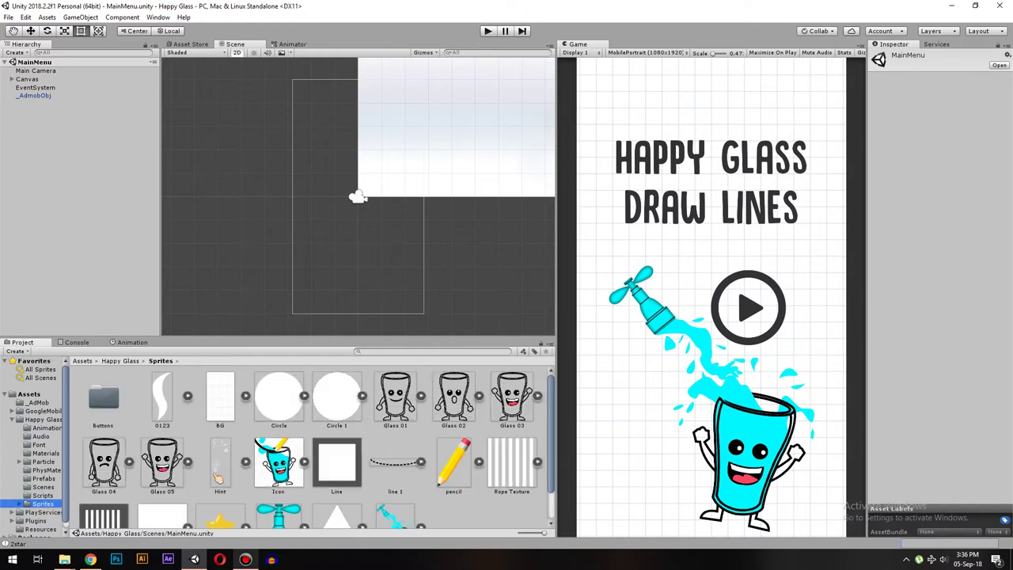
{"action": "left_click", "coordinate": [19, 419]}
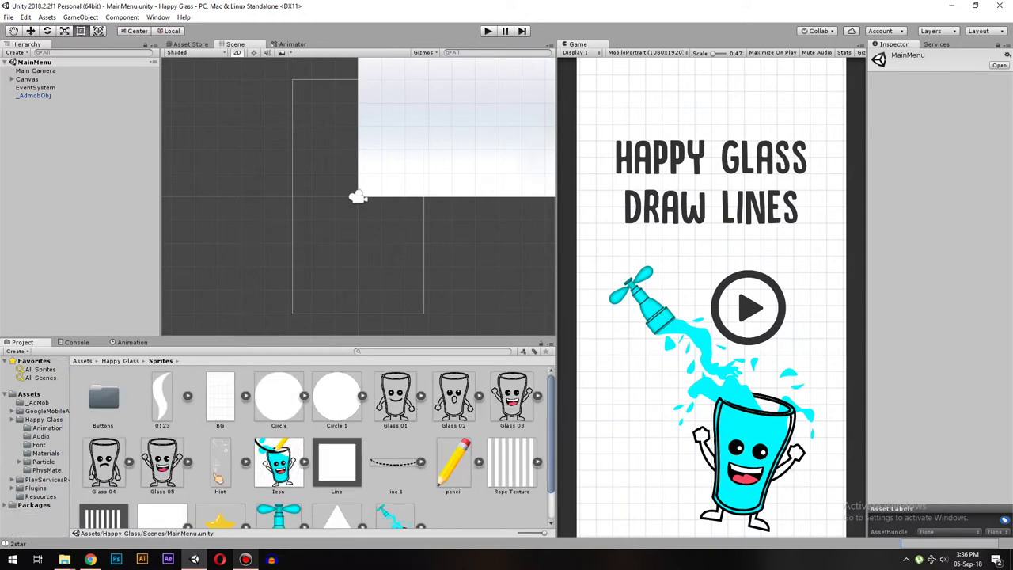
{"action": "scroll", "coordinate": [317, 443], "scroll_direction": "down", "scroll_amount": 1}
{"action": "scroll", "coordinate": [317, 443], "scroll_direction": "up", "scroll_amount": 1}
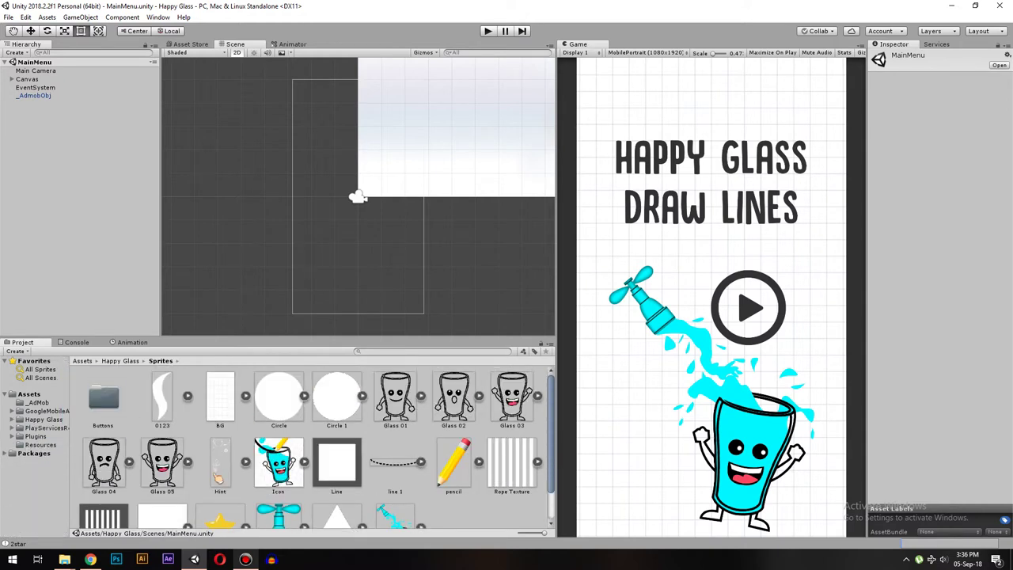
{"action": "double_click", "coordinate": [103, 395]}
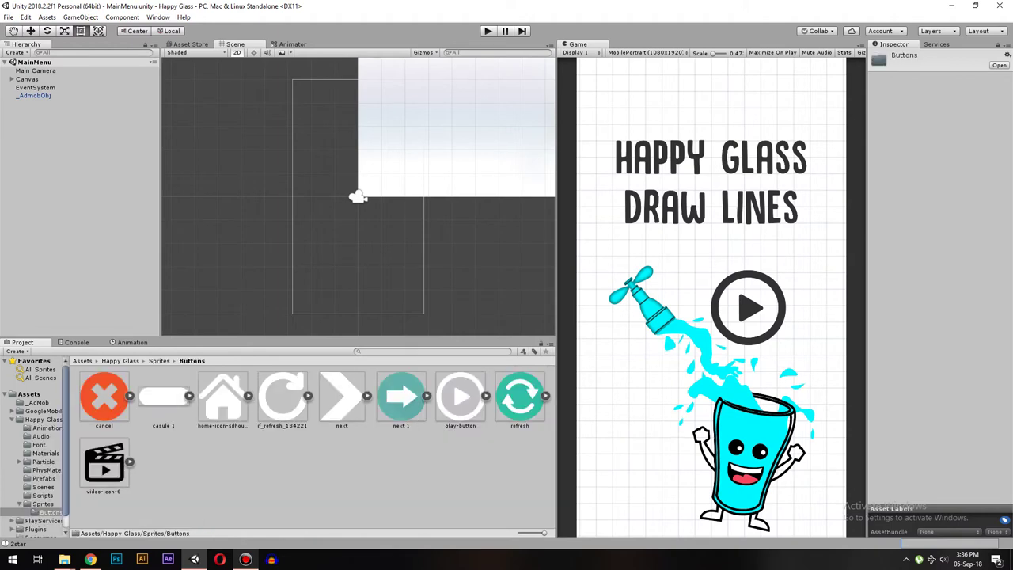
{"action": "left_click", "coordinate": [42, 503]}
{"action": "left_click", "coordinate": [43, 495]}
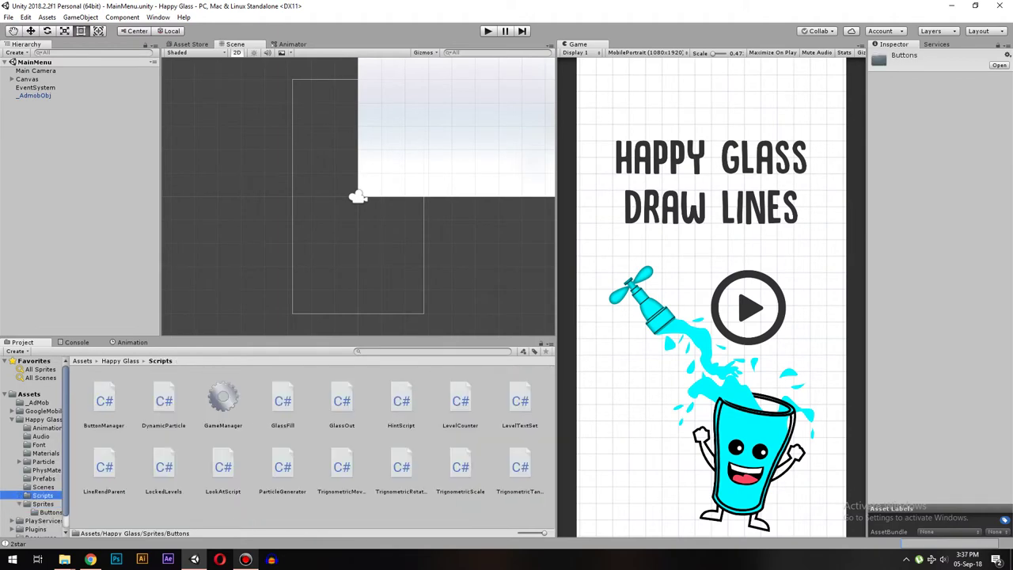
{"action": "left_click", "coordinate": [43, 486]}
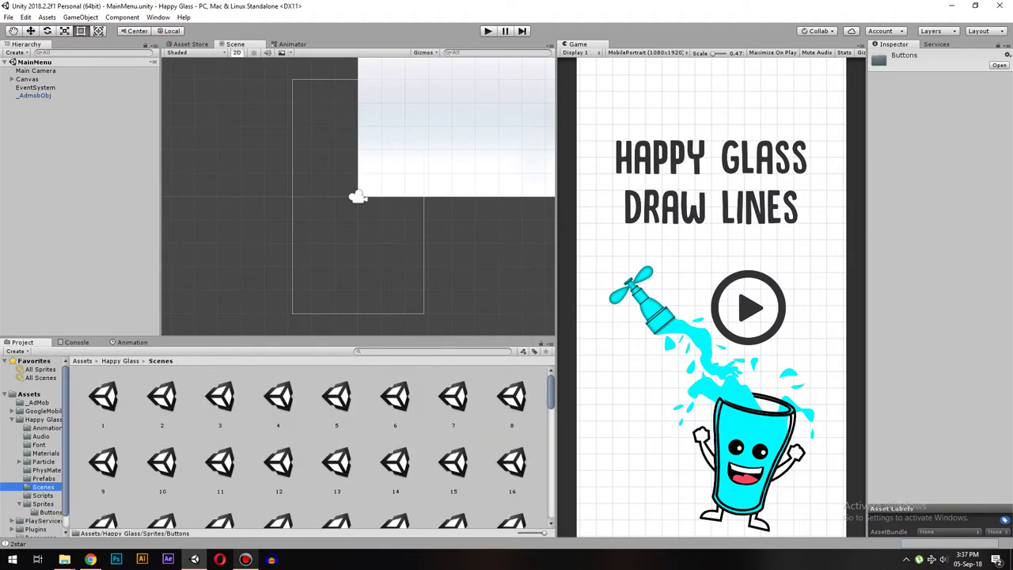
{"action": "left_click", "coordinate": [42, 478]}
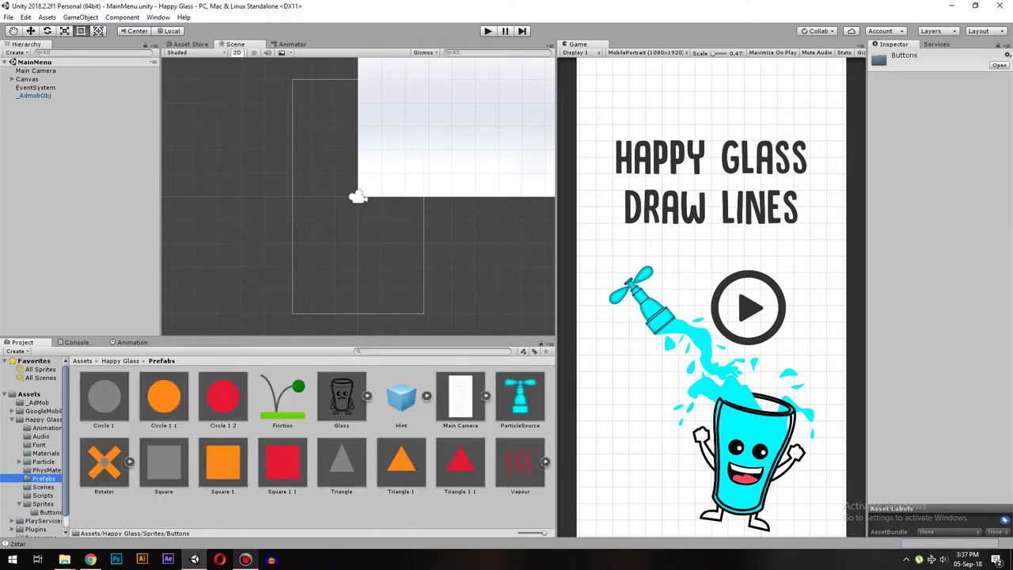
Step through the physics materials, Particle, Font and Animation folders, ending on GoogleMobileAds
{"action": "left_click", "coordinate": [46, 470]}
{"action": "left_click", "coordinate": [43, 461]}
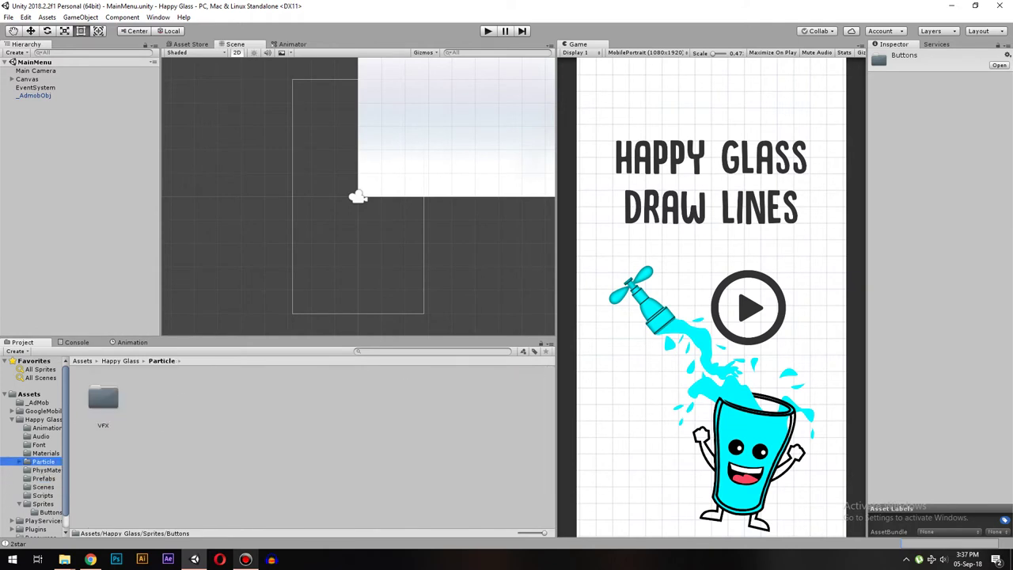
{"action": "left_click", "coordinate": [45, 452]}
{"action": "left_click", "coordinate": [39, 444]}
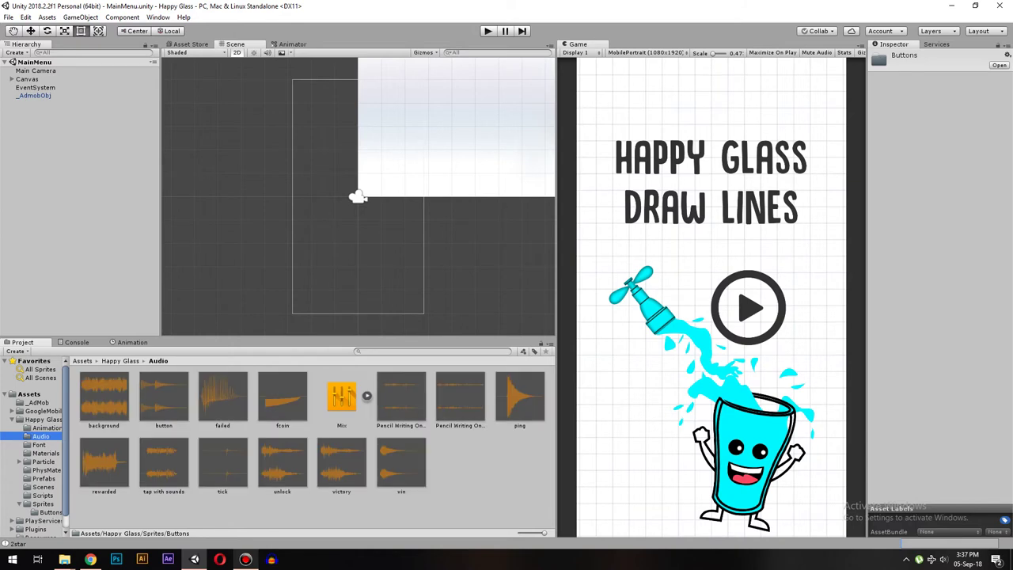
{"action": "left_click", "coordinate": [46, 427]}
{"action": "left_click", "coordinate": [44, 411]}
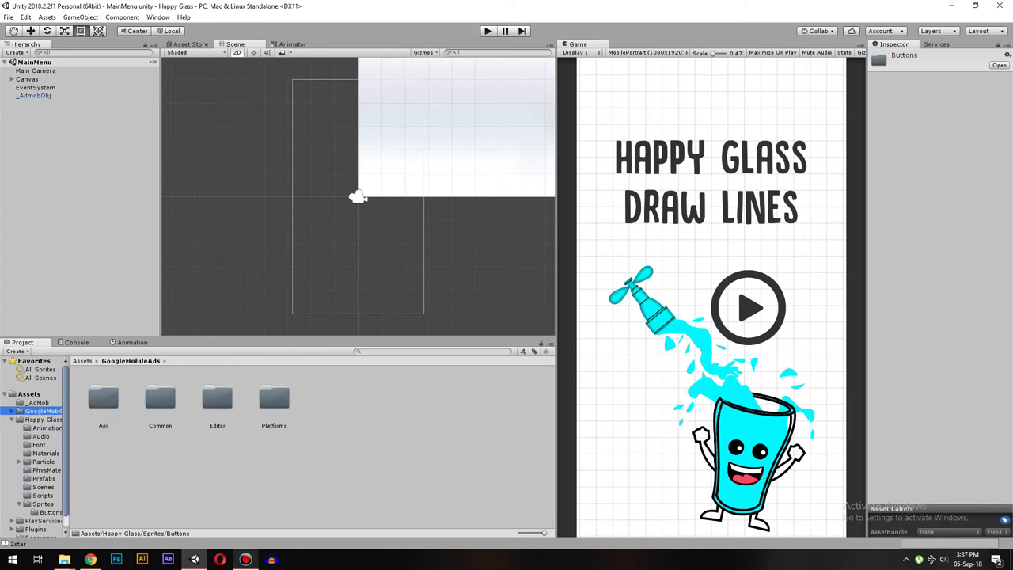
{"action": "scroll", "coordinate": [35, 447], "scroll_direction": "down", "scroll_amount": 1}
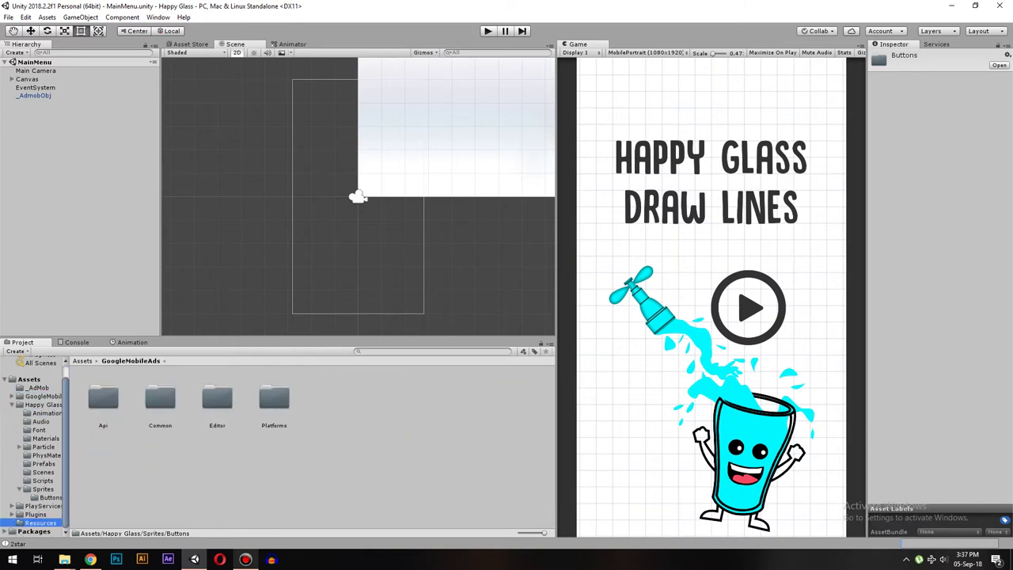
Set the DynamicParticle prefab's Sprite Renderer colour to yellow-green DCE529
{"action": "left_click", "coordinate": [103, 398]}
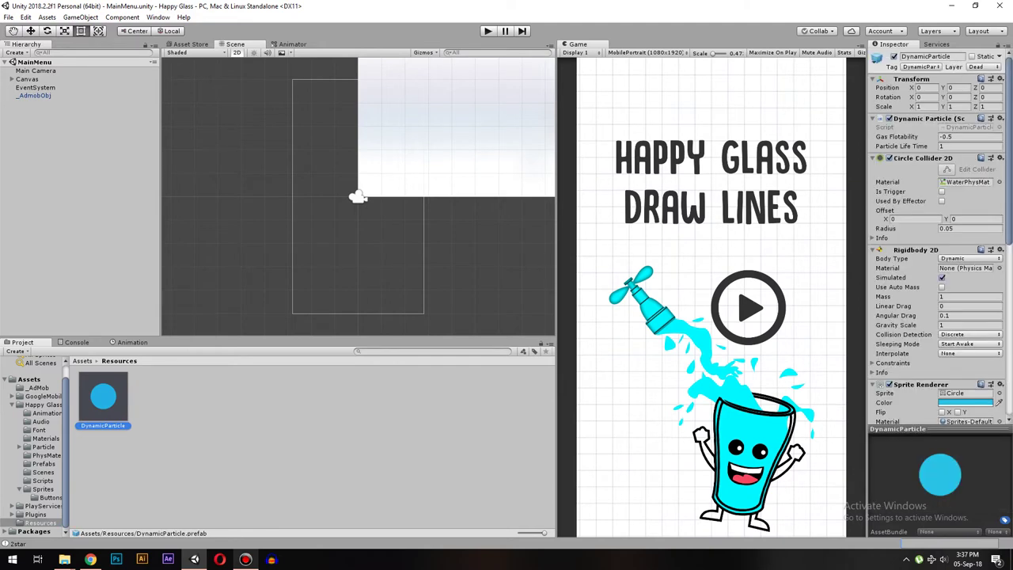
{"action": "scroll", "coordinate": [934, 237], "scroll_direction": "down", "scroll_amount": 3}
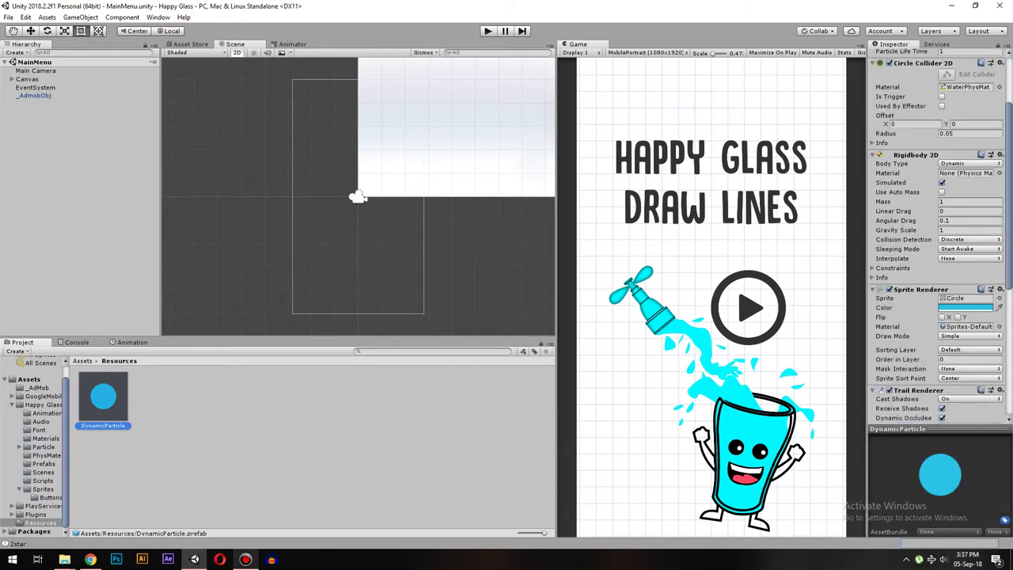
{"action": "left_click", "coordinate": [965, 307]}
{"action": "left_click", "coordinate": [769, 102]}
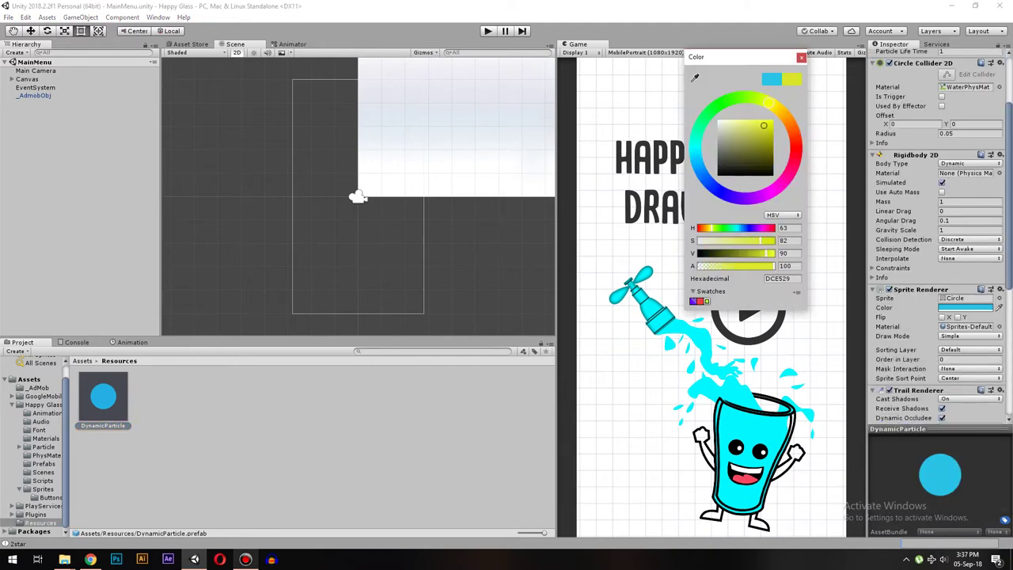
{"action": "left_click", "coordinate": [800, 56]}
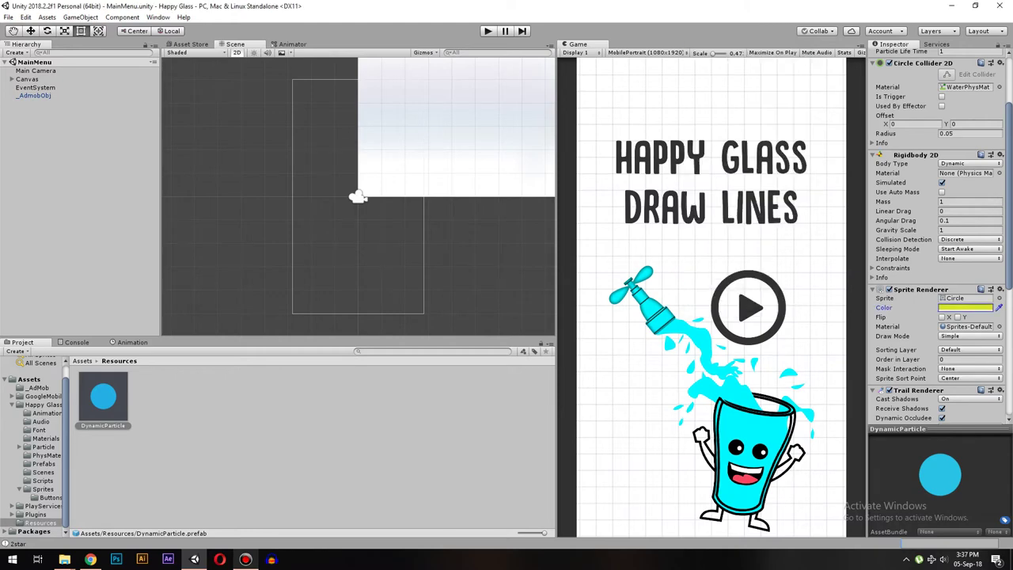
Playtest a level with a drawn line to check the new water colour
{"action": "key", "text": "ctrl+p"}
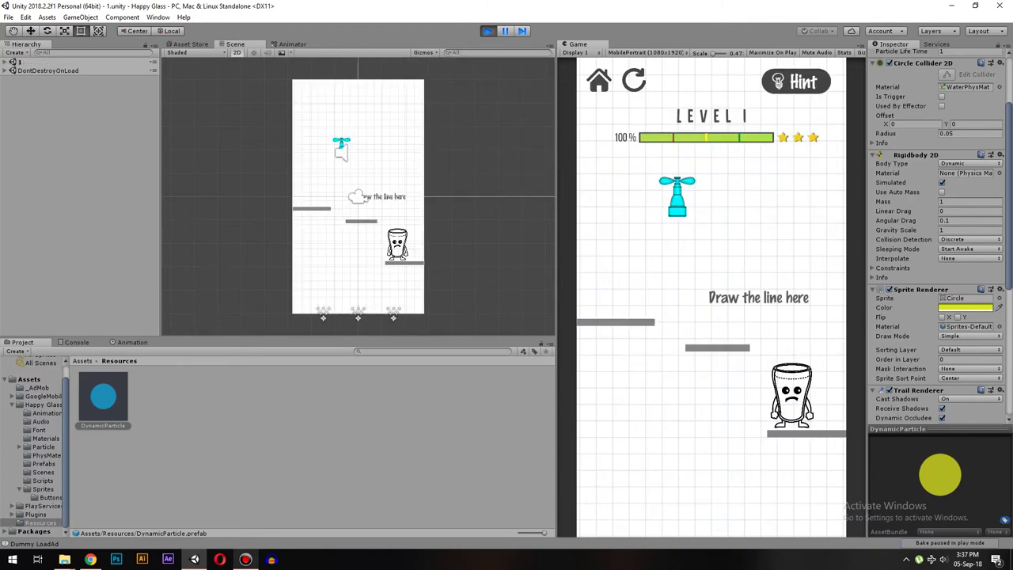
{"action": "left_click_drag", "start_coordinate": [631, 316], "coordinate": [708, 342]}
{"action": "key", "text": "ctrl+p"}
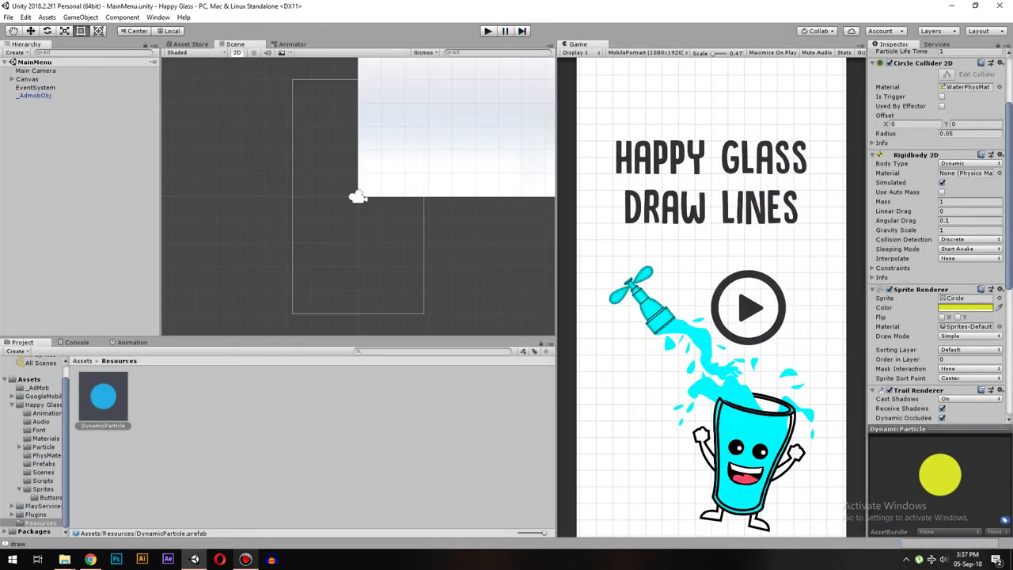
Copy the sprite's yellow hex DCE529 and paste it into the trail gradient's start colour key
{"action": "left_click", "coordinate": [966, 307]}
{"action": "left_click", "coordinate": [783, 278]}
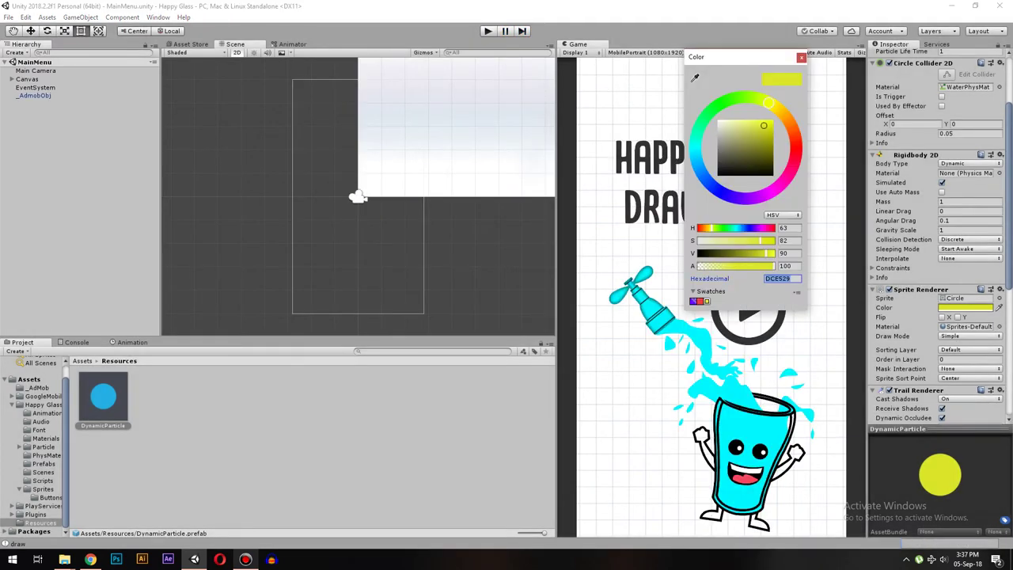
{"action": "left_click", "coordinate": [801, 57]}
{"action": "scroll", "coordinate": [933, 237], "scroll_direction": "down", "scroll_amount": 10}
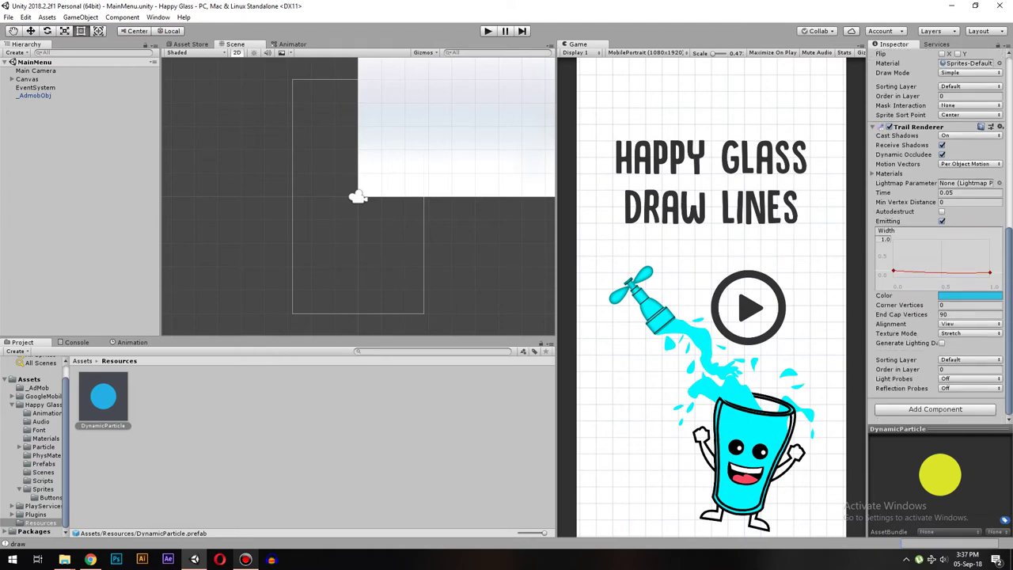
{"action": "left_click", "coordinate": [969, 295]}
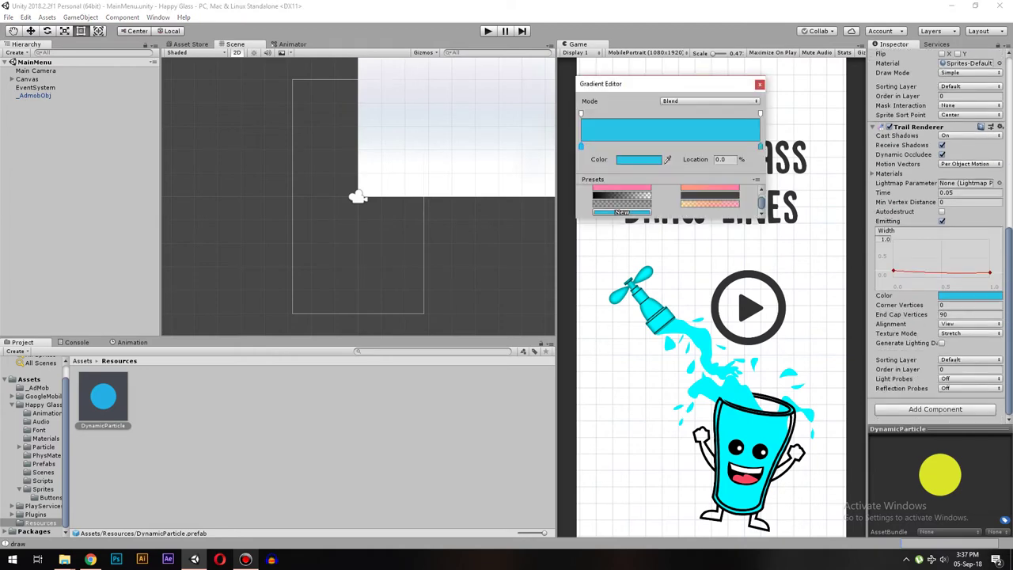
{"action": "left_click", "coordinate": [638, 159]}
{"action": "left_click", "coordinate": [776, 266]}
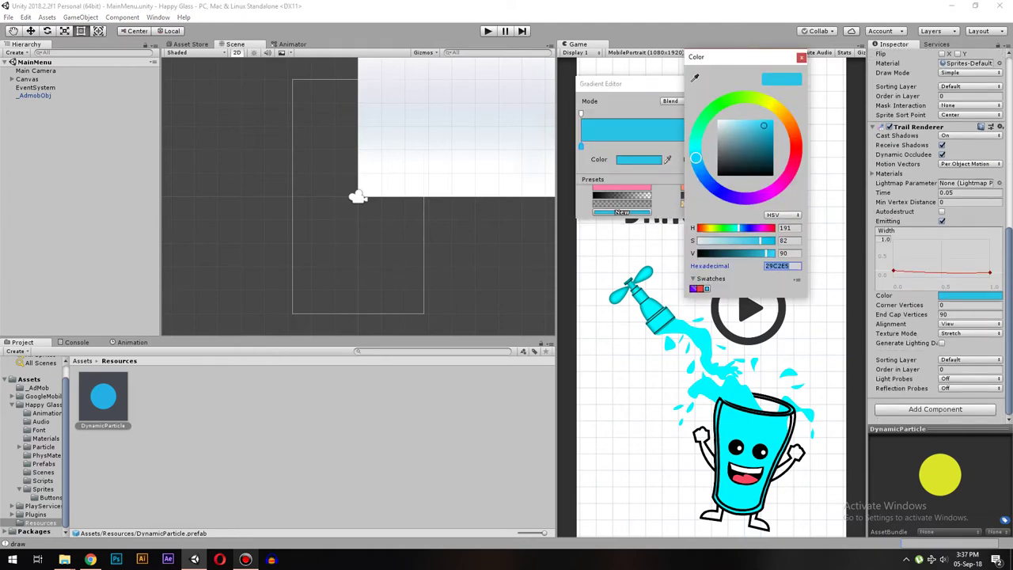
{"action": "type", "text": "DCE529"}
{"action": "left_click", "coordinate": [800, 57]}
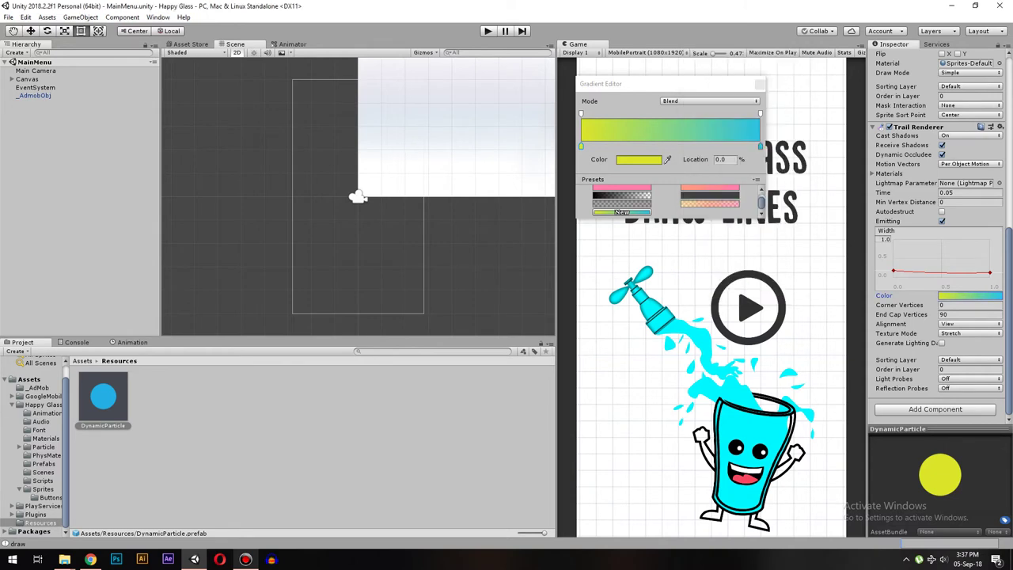
Set the trail gradient's end colour key to the same yellow DCE529
{"action": "left_click", "coordinate": [760, 147]}
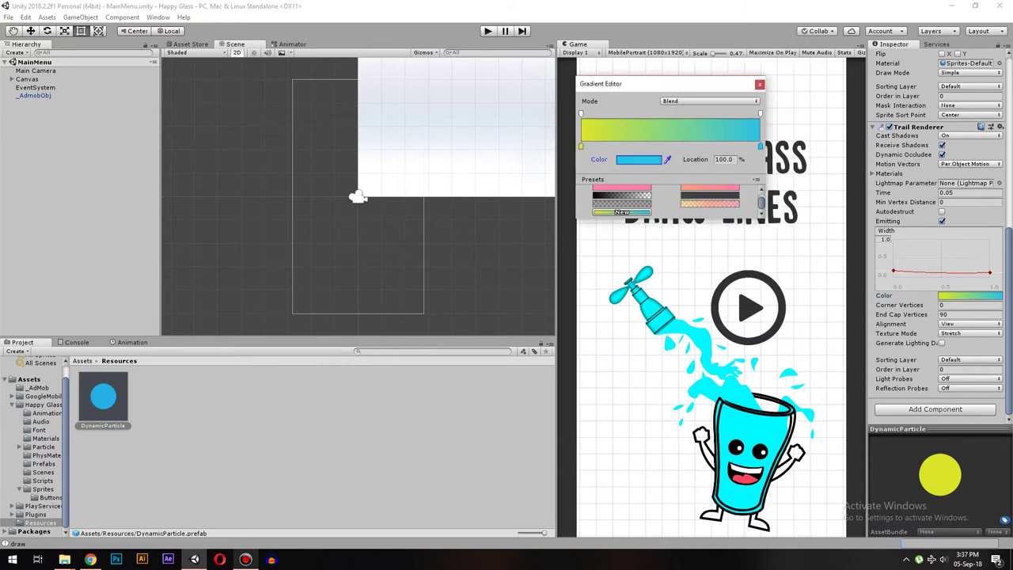
{"action": "left_click", "coordinate": [638, 159]}
{"action": "left_click", "coordinate": [776, 265]}
{"action": "type", "text": "DCE529"}
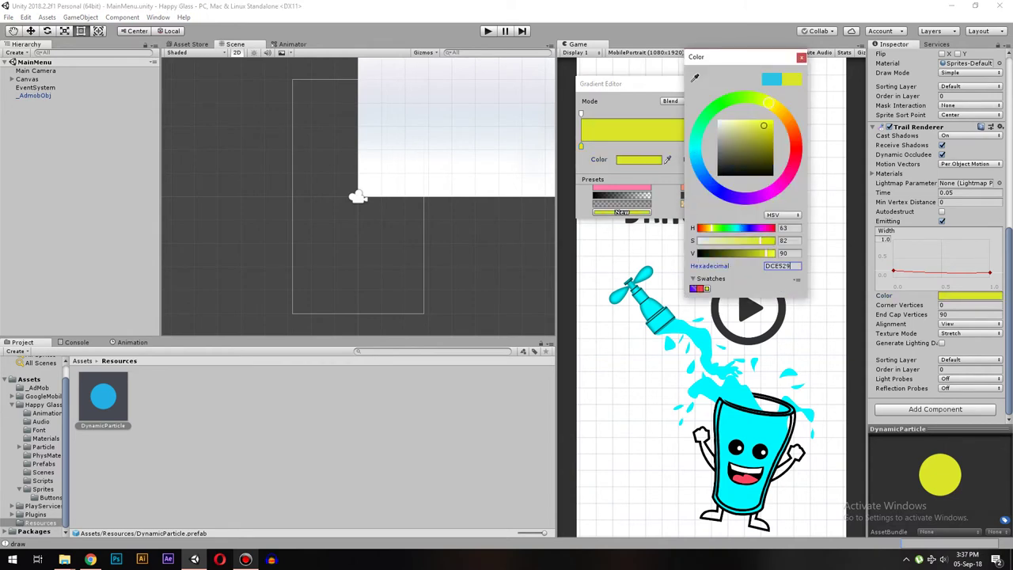
{"action": "left_click", "coordinate": [800, 57]}
{"action": "scroll", "coordinate": [938, 237], "scroll_direction": "up", "scroll_amount": 5}
{"action": "scroll", "coordinate": [938, 237], "scroll_direction": "up", "scroll_amount": 5}
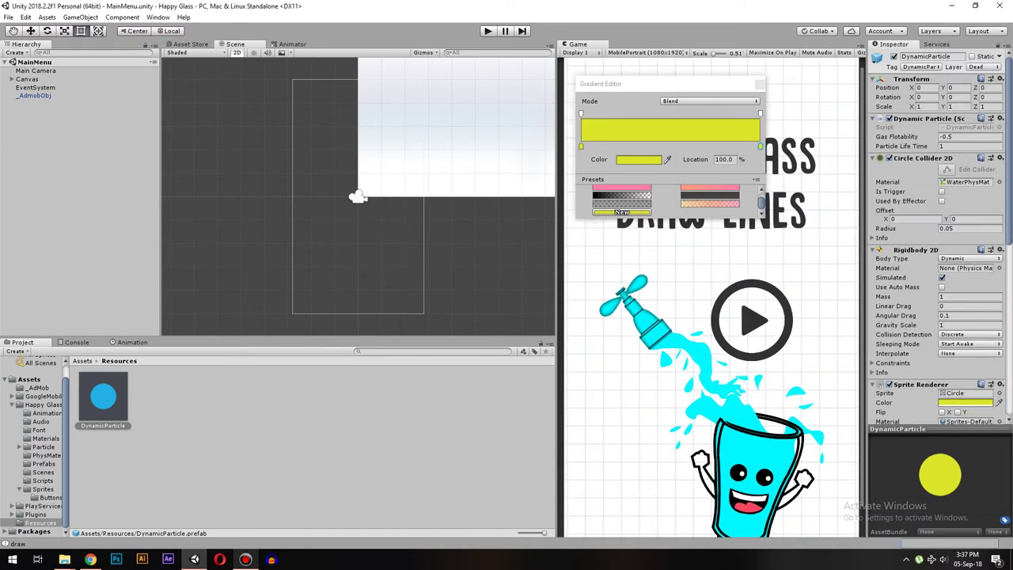
Playtest Level 1, drawing a line from the left to middle ledge, and watch yellow water fill the glass
{"action": "left_click", "coordinate": [759, 84]}
{"action": "left_click", "coordinate": [487, 31]}
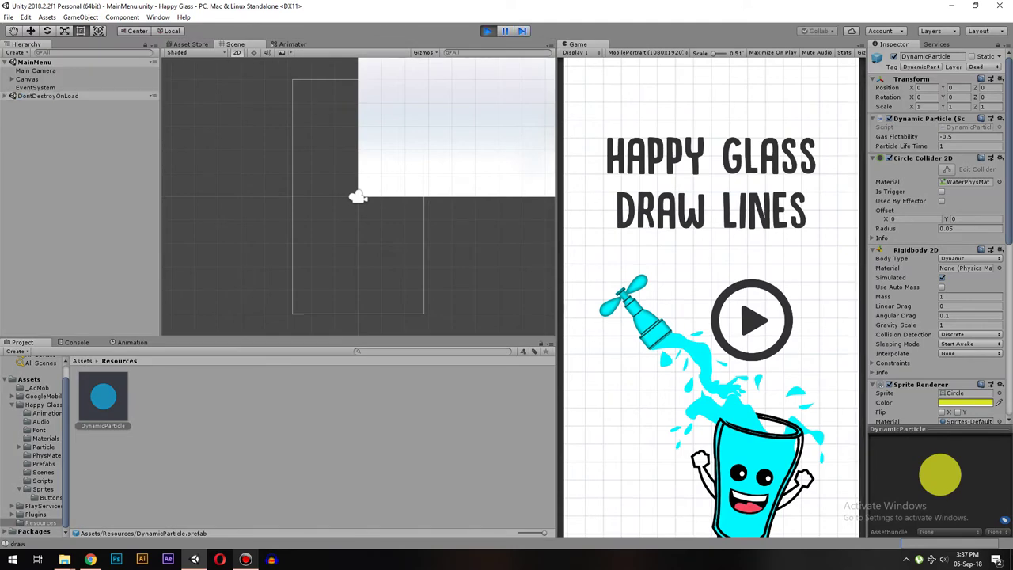
{"action": "left_click", "coordinate": [752, 320]}
{"action": "left_click", "coordinate": [602, 191]}
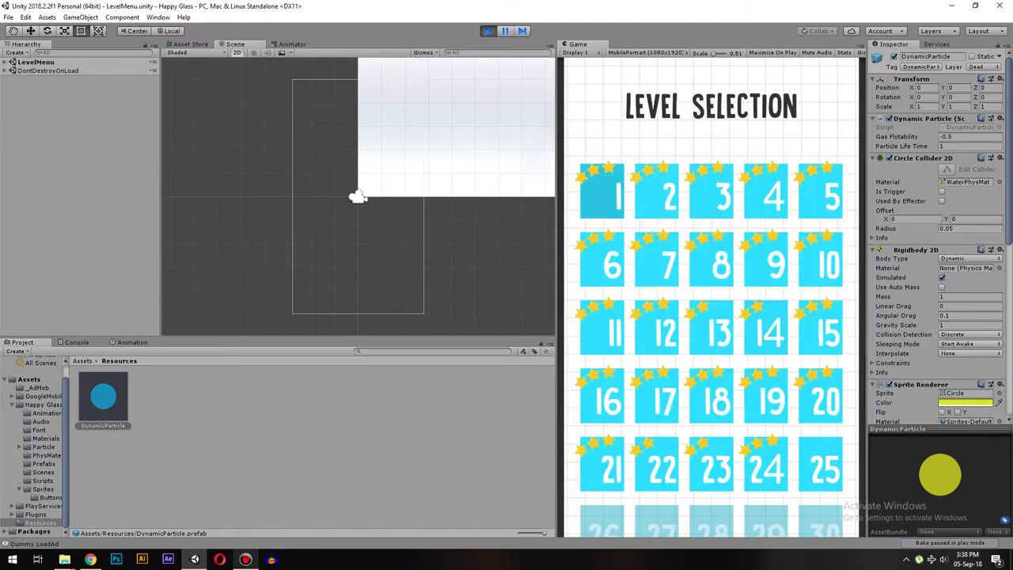
{"action": "left_click_drag", "start_coordinate": [625, 317], "coordinate": [699, 358]}
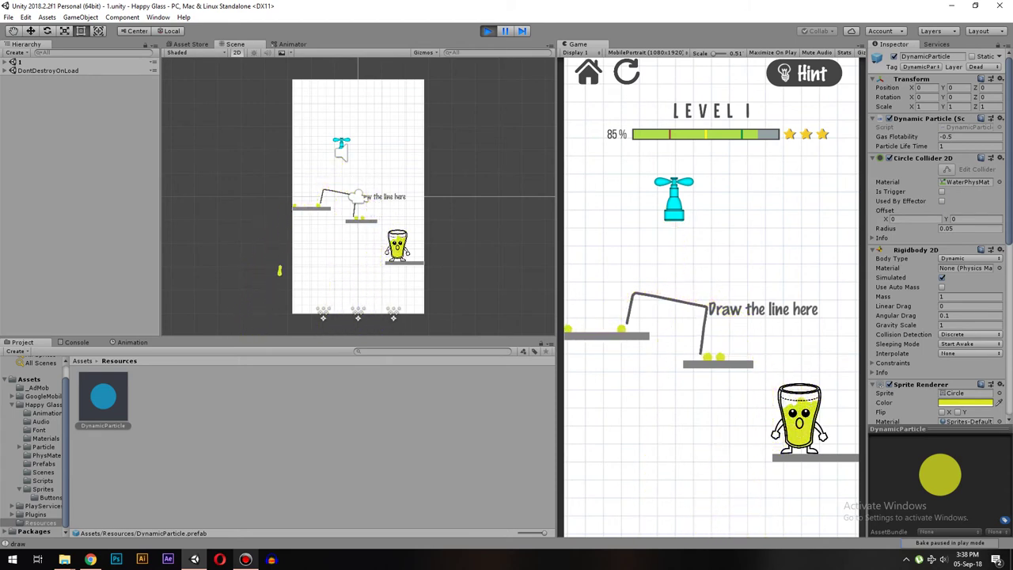
{"action": "key", "text": "ctrl+p"}
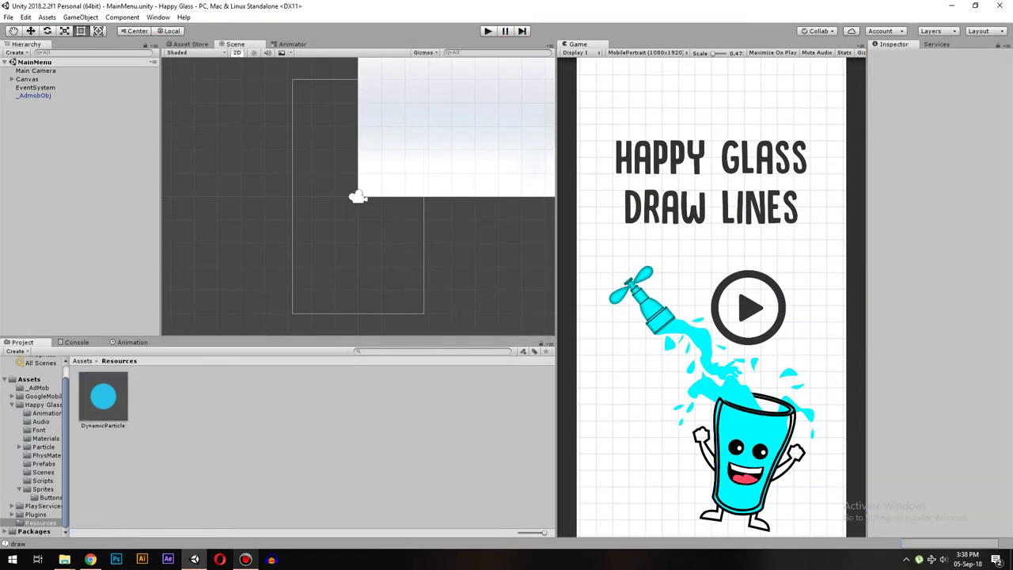
Open the LevelMenu scene from the Happy Glass Scenes folder
{"action": "left_click", "coordinate": [43, 472]}
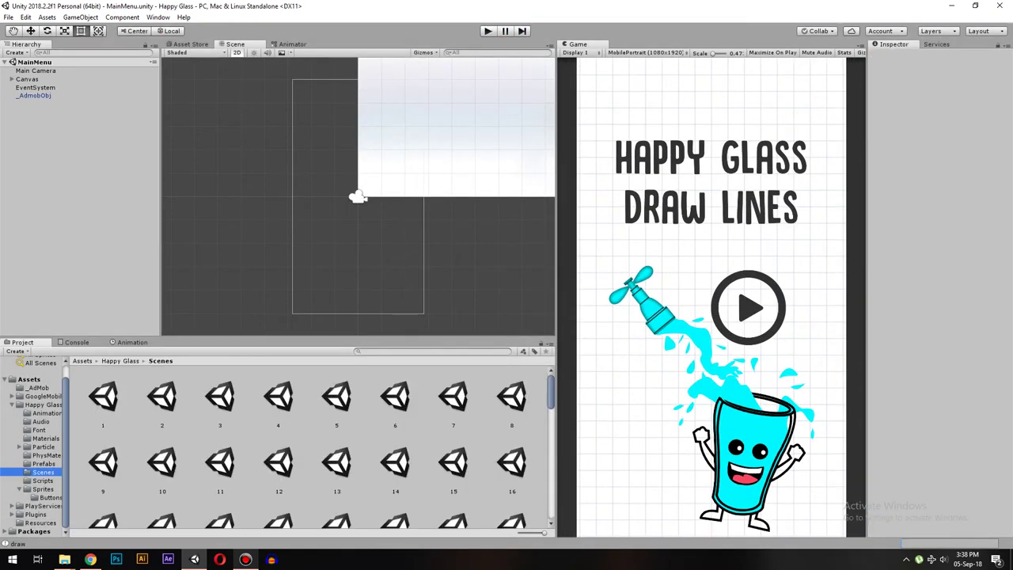
{"action": "scroll", "coordinate": [317, 443], "scroll_direction": "down", "scroll_amount": 5}
{"action": "scroll", "coordinate": [316, 443], "scroll_direction": "down", "scroll_amount": 5}
{"action": "scroll", "coordinate": [317, 443], "scroll_direction": "down", "scroll_amount": 5}
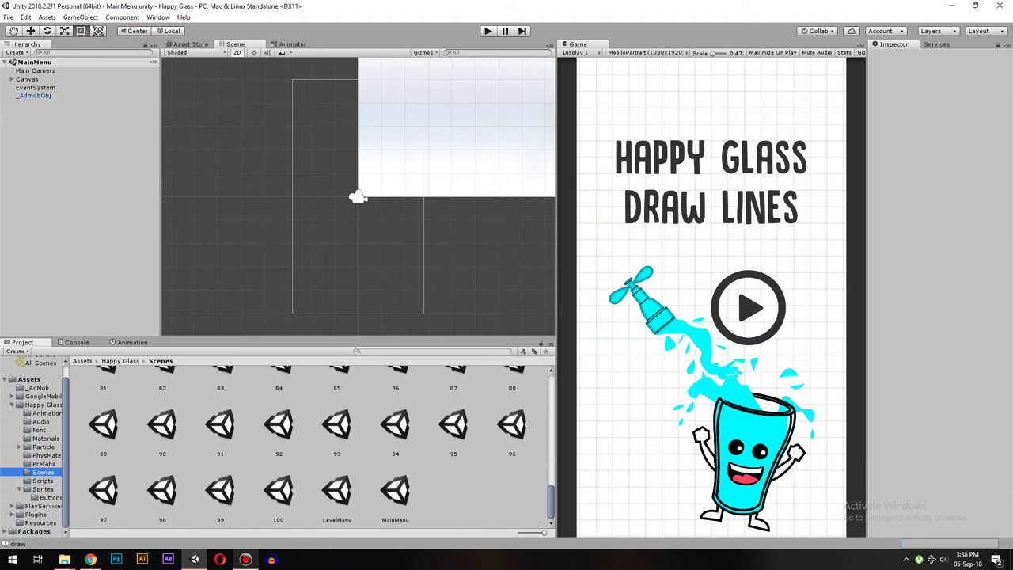
{"action": "double_click", "coordinate": [337, 491]}
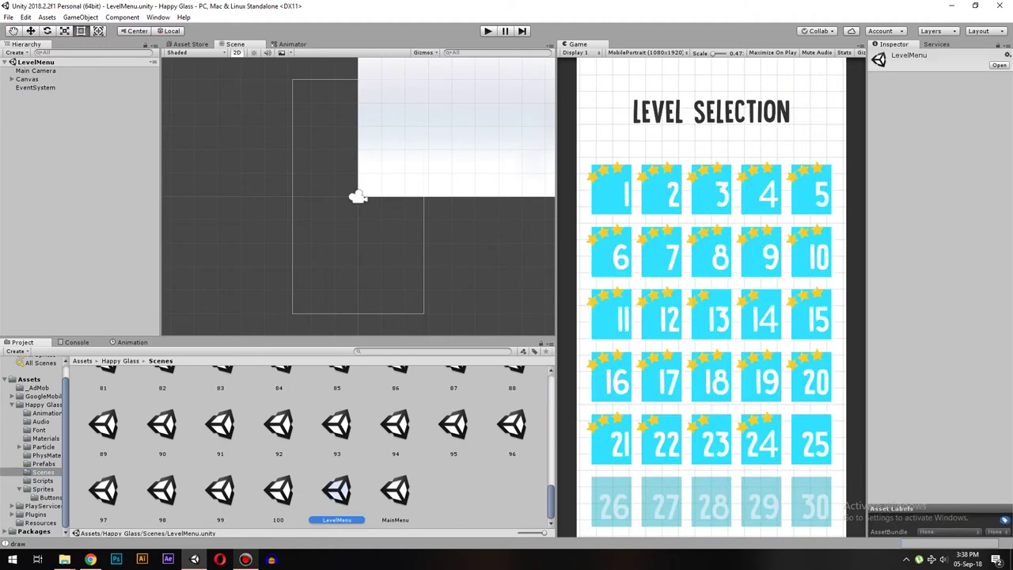
Expand Canvas, ScrollRect and LevelContainer to review the level buttons numbered up to 100
{"action": "left_click", "coordinate": [12, 79]}
{"action": "left_click", "coordinate": [19, 96]}
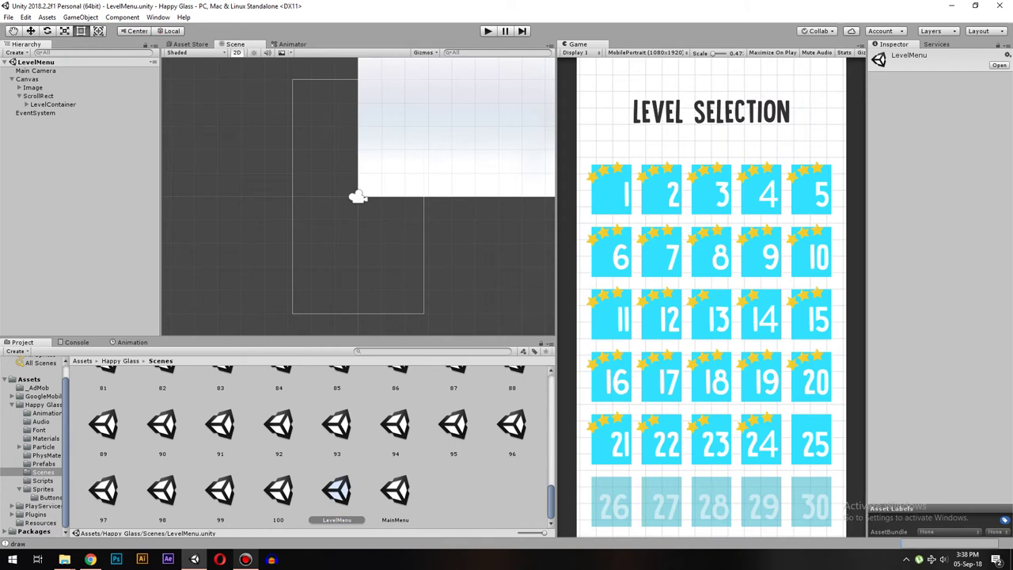
{"action": "left_click", "coordinate": [26, 103]}
{"action": "scroll", "coordinate": [79, 197], "scroll_direction": "down", "scroll_amount": 5}
{"action": "scroll", "coordinate": [79, 198], "scroll_direction": "down", "scroll_amount": 5}
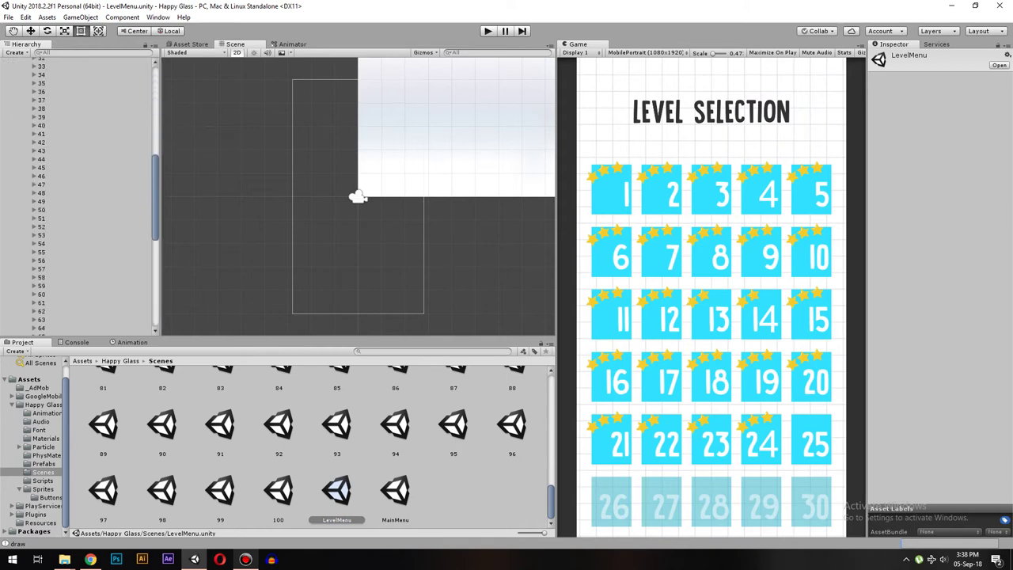
{"action": "scroll", "coordinate": [79, 197], "scroll_direction": "up", "scroll_amount": 3}
{"action": "scroll", "coordinate": [79, 197], "scroll_direction": "up", "scroll_amount": 3}
{"action": "scroll", "coordinate": [79, 198], "scroll_direction": "up", "scroll_amount": 4}
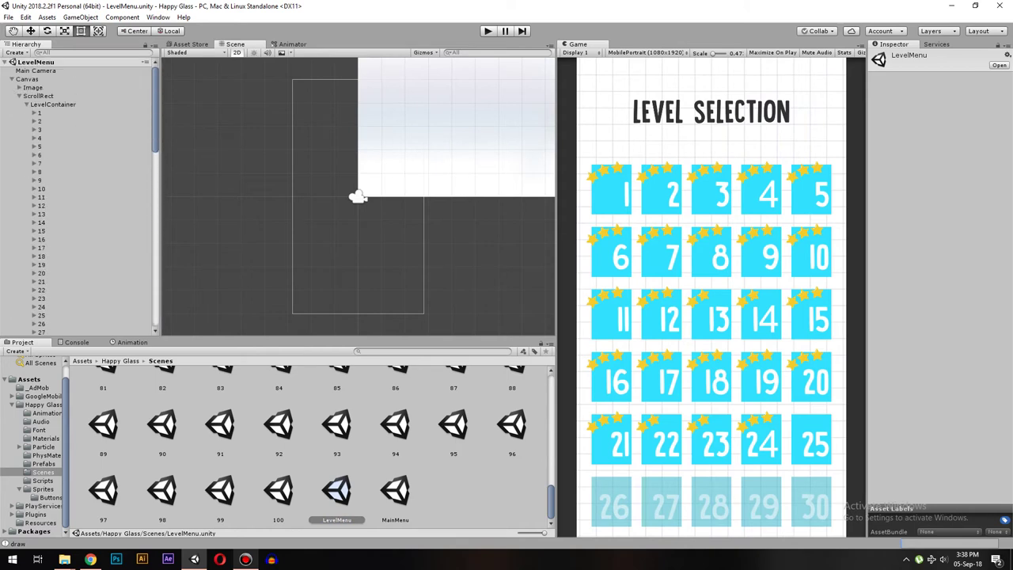
Frame the ScrollRect in the Scene view and disable its Mask so every level tile shows
{"action": "left_click", "coordinate": [53, 104]}
{"action": "left_click", "coordinate": [38, 95]}
{"action": "scroll", "coordinate": [938, 237], "scroll_direction": "down", "scroll_amount": 2}
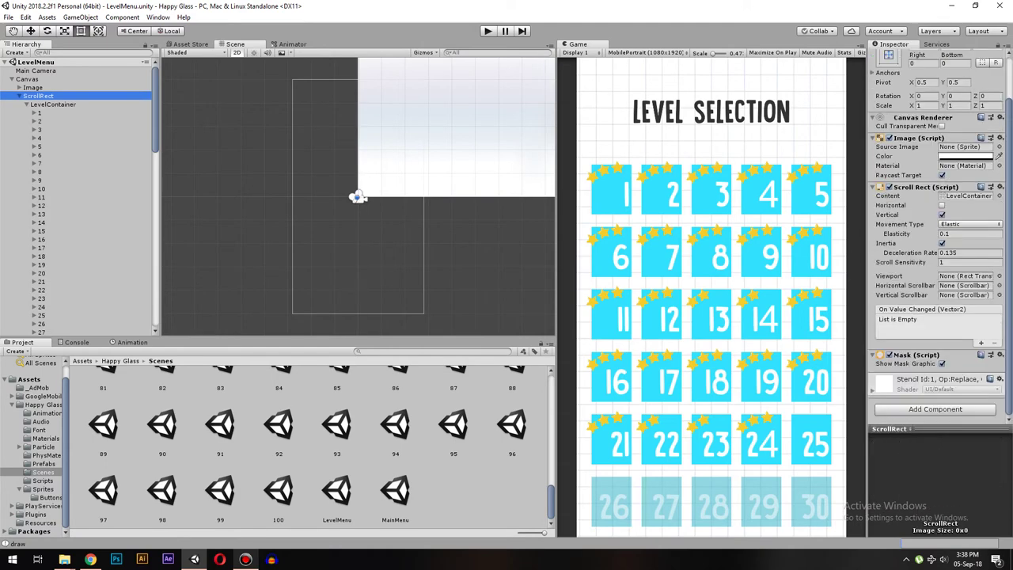
{"action": "middle_click_drag", "start_coordinate": [356, 197], "coordinate": [198, 261]}
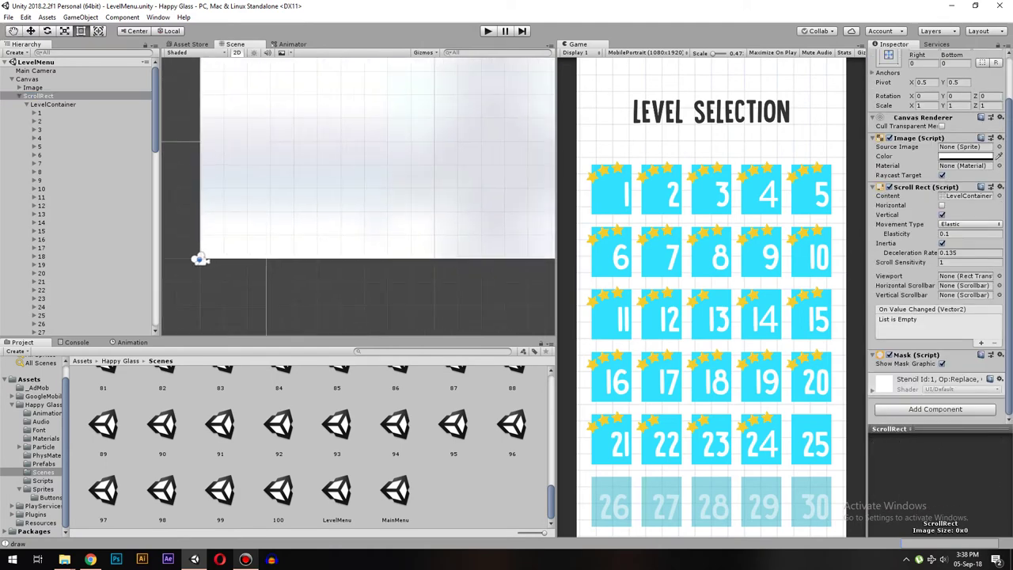
{"action": "key", "text": "f"}
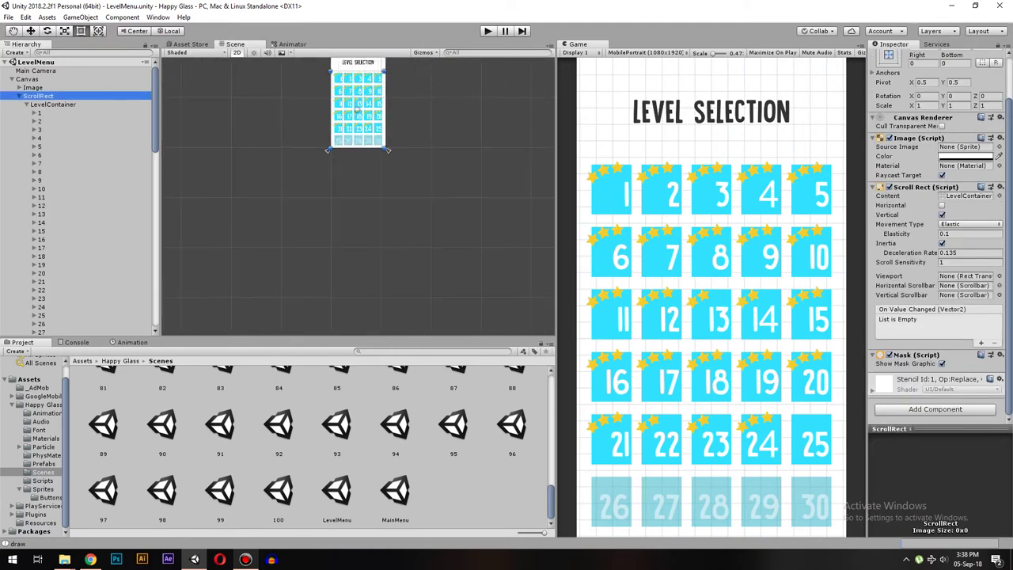
{"action": "scroll", "coordinate": [450, 158], "scroll_direction": "up", "scroll_amount": 2}
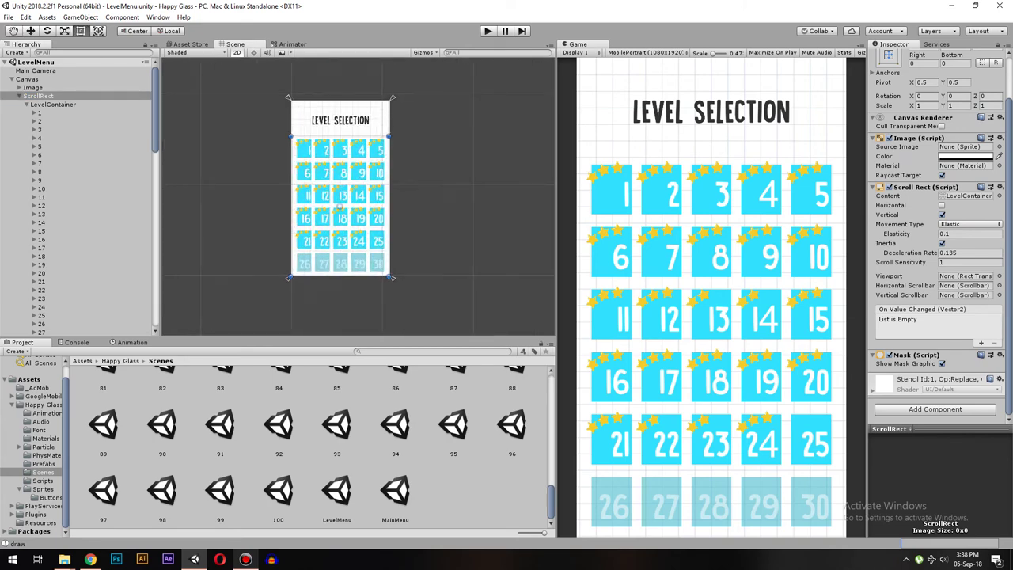
{"action": "scroll", "coordinate": [934, 237], "scroll_direction": "up", "scroll_amount": 1}
{"action": "left_click", "coordinate": [884, 384]}
Duplicate the level 100 button repeatedly to create buttons 101 through 115
{"action": "middle_click_drag", "start_coordinate": [364, 317], "coordinate": [396, 71]}
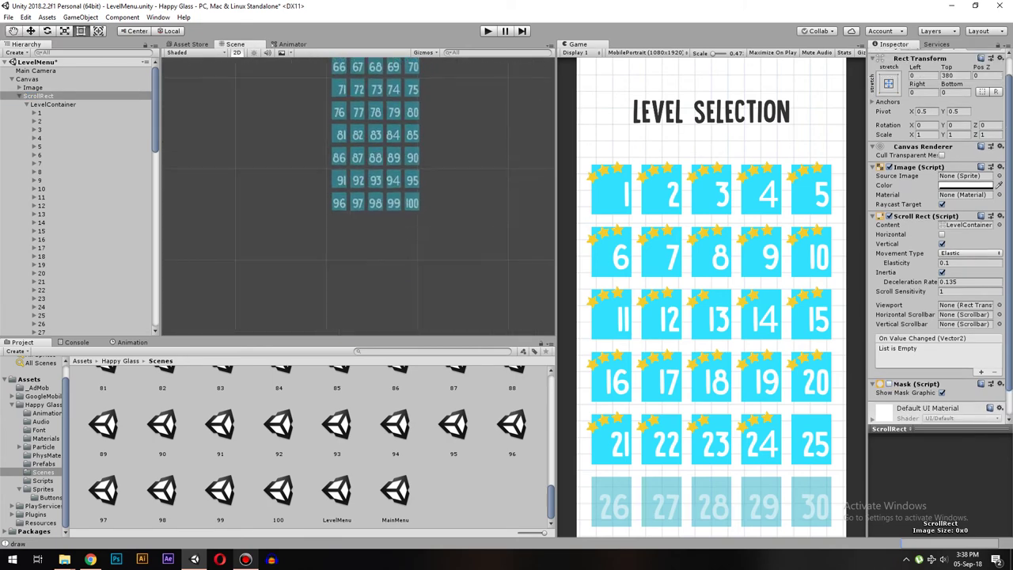
{"action": "scroll", "coordinate": [79, 198], "scroll_direction": "down", "scroll_amount": 10}
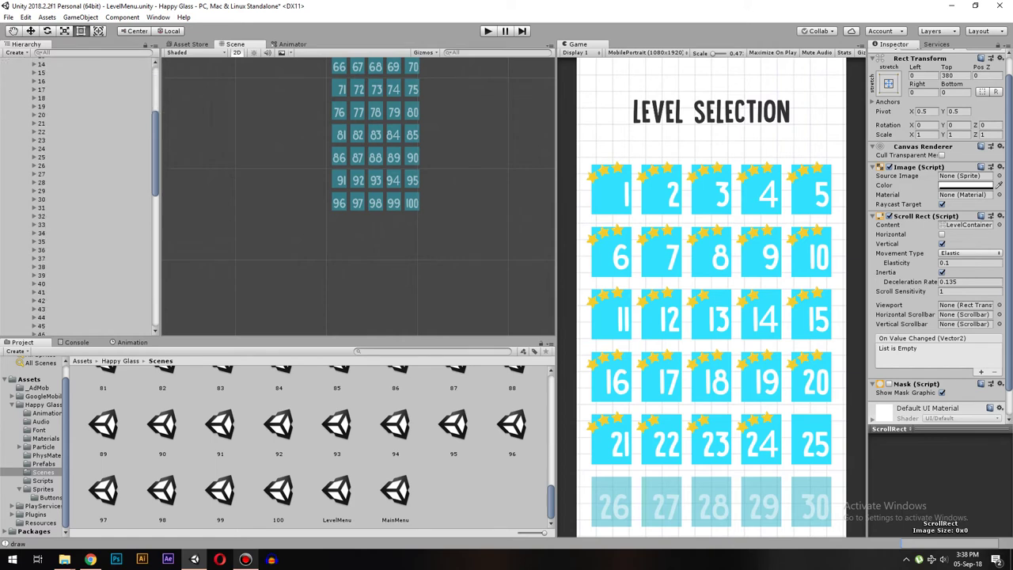
{"action": "left_click", "coordinate": [43, 323]}
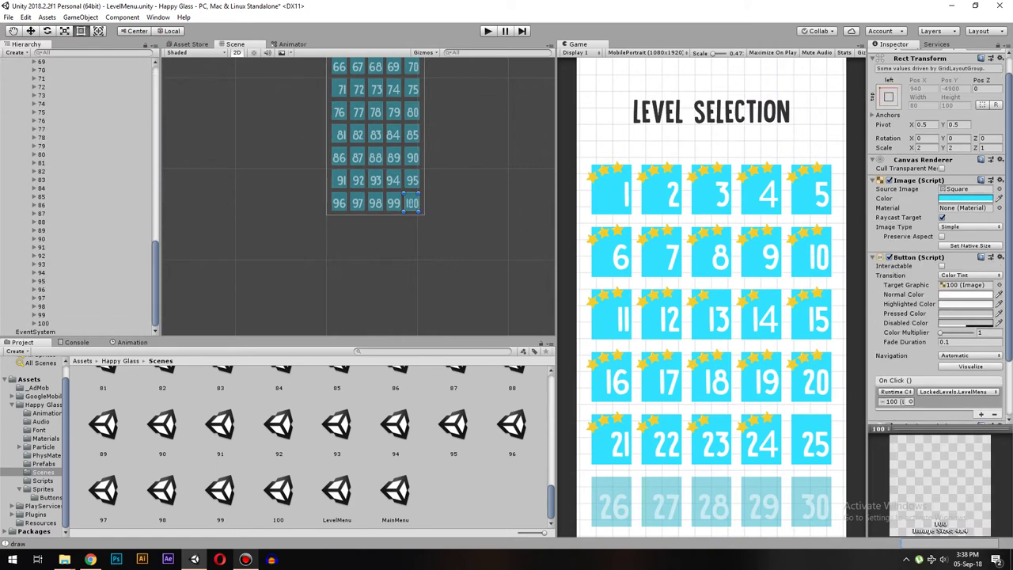
{"action": "key", "text": "ctrl+d"}
{"action": "key", "text": "ctrl+d"}
{"action": "key", "text": "ctrl+d"}
{"action": "scroll", "coordinate": [429, 228], "scroll_direction": "up", "scroll_amount": 1}
{"action": "scroll", "coordinate": [448, 228], "scroll_direction": "up", "scroll_amount": 1}
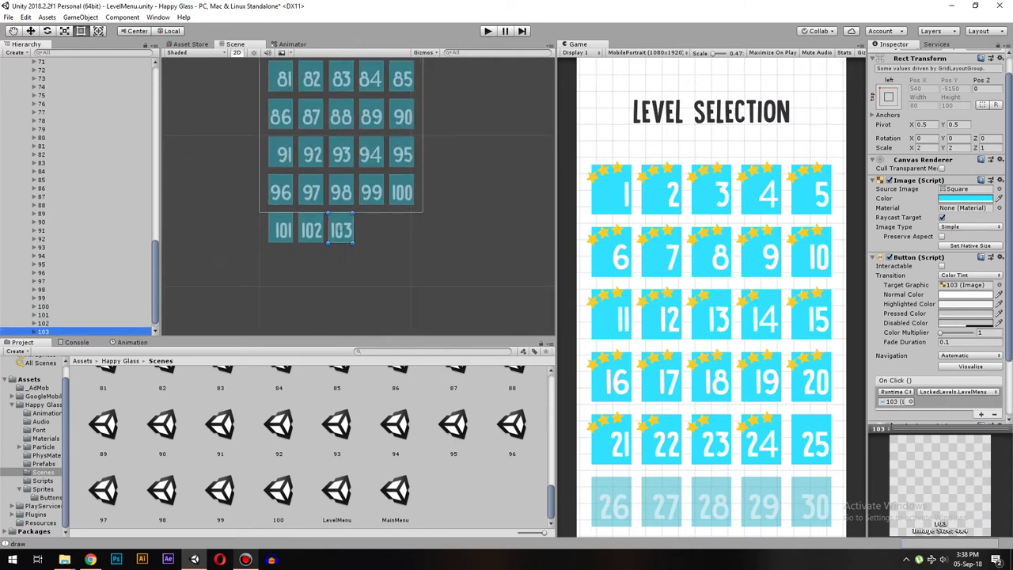
{"action": "key", "text": "ctrl+d"}
{"action": "key", "text": "ctrl+d"}
{"action": "key", "text": "ctrl+d"}
{"action": "key", "text": "ctrl+d"}
{"action": "key", "text": "ctrl+d"}
{"action": "key", "text": "ctrl+d"}
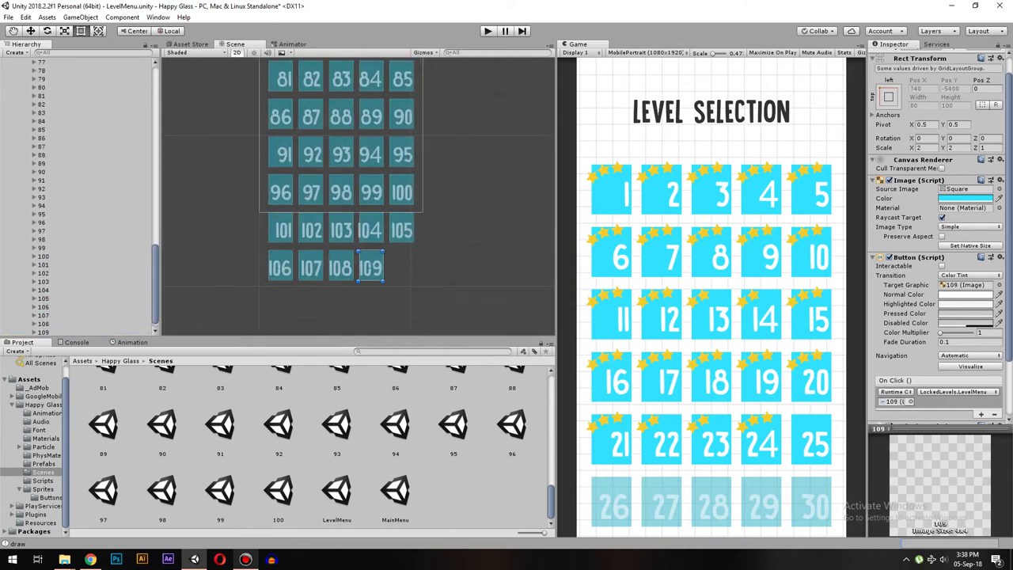
{"action": "key", "text": "ctrl+d"}
{"action": "key", "text": "ctrl+d"}
{"action": "key", "text": "ctrl+d"}
{"action": "key", "text": "ctrl+d"}
{"action": "key", "text": "ctrl+d"}
{"action": "key", "text": "ctrl+d"}
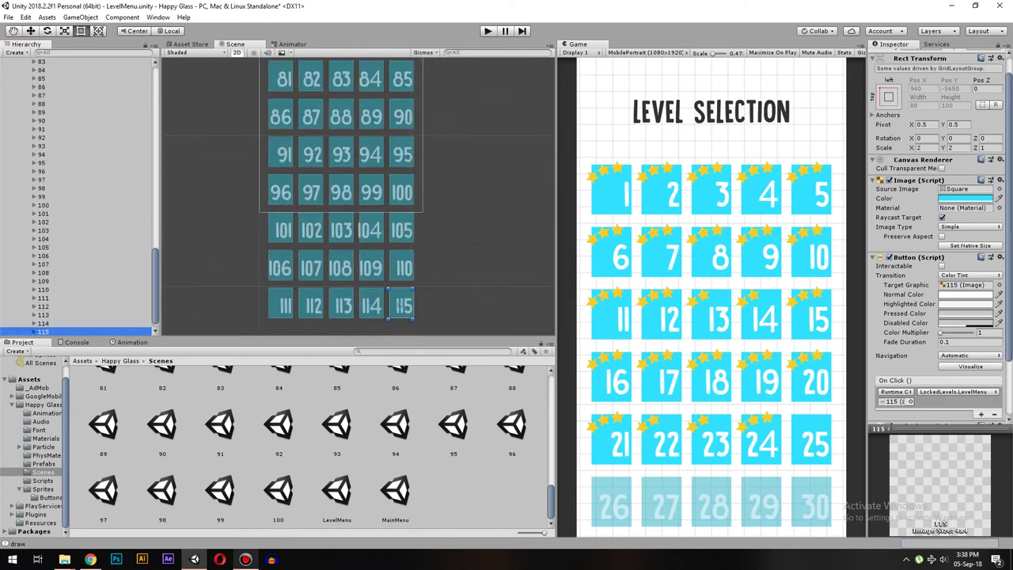
{"action": "scroll", "coordinate": [79, 198], "scroll_direction": "up", "scroll_amount": 5}
{"action": "scroll", "coordinate": [80, 198], "scroll_direction": "up", "scroll_amount": 10}
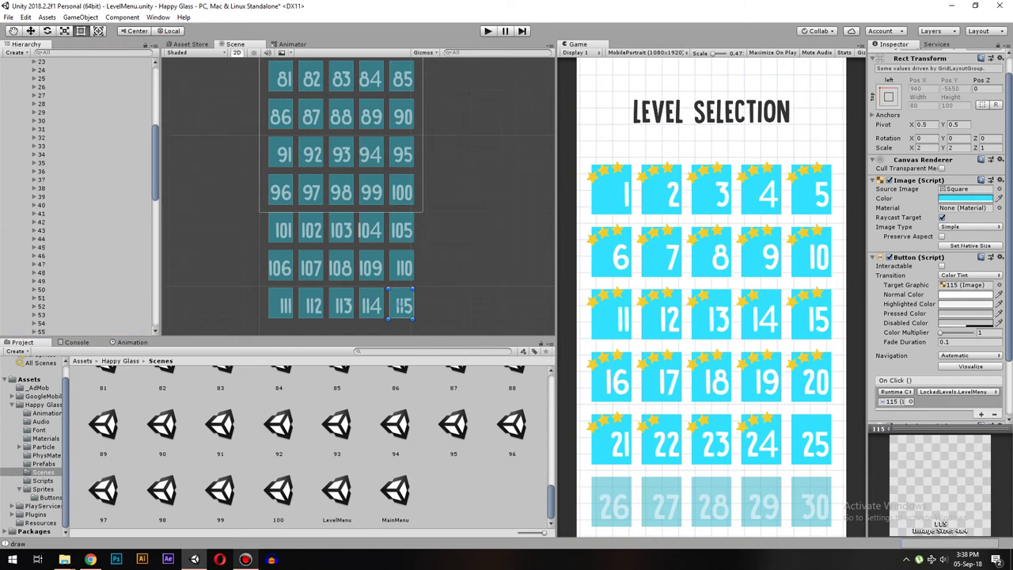
{"action": "scroll", "coordinate": [79, 197], "scroll_direction": "up", "scroll_amount": 10}
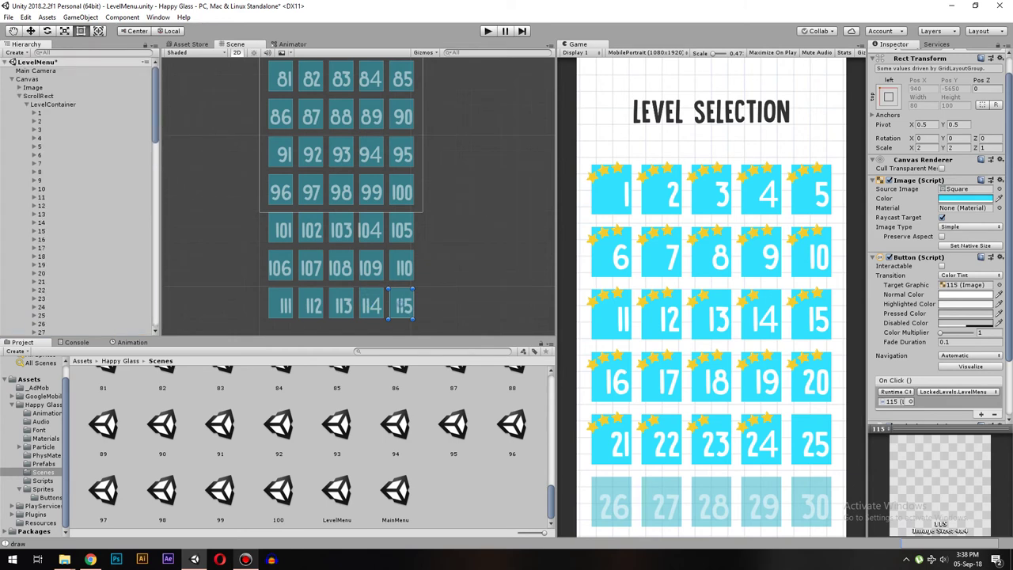
Set LevelContainer's Rect Transform Height to 5800 and Pos Y to -2100
{"action": "left_click", "coordinate": [38, 96]}
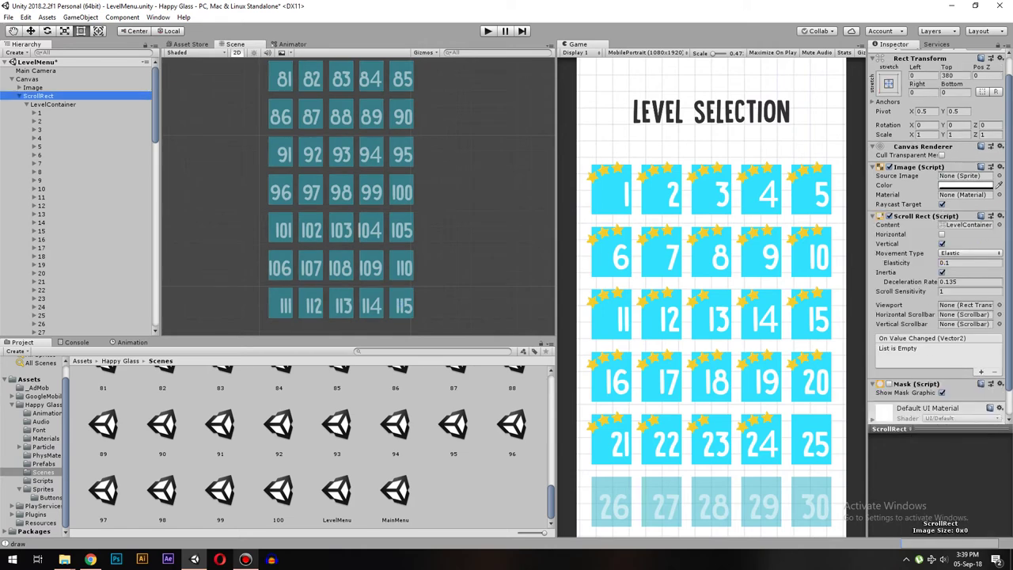
{"action": "key", "text": "f"}
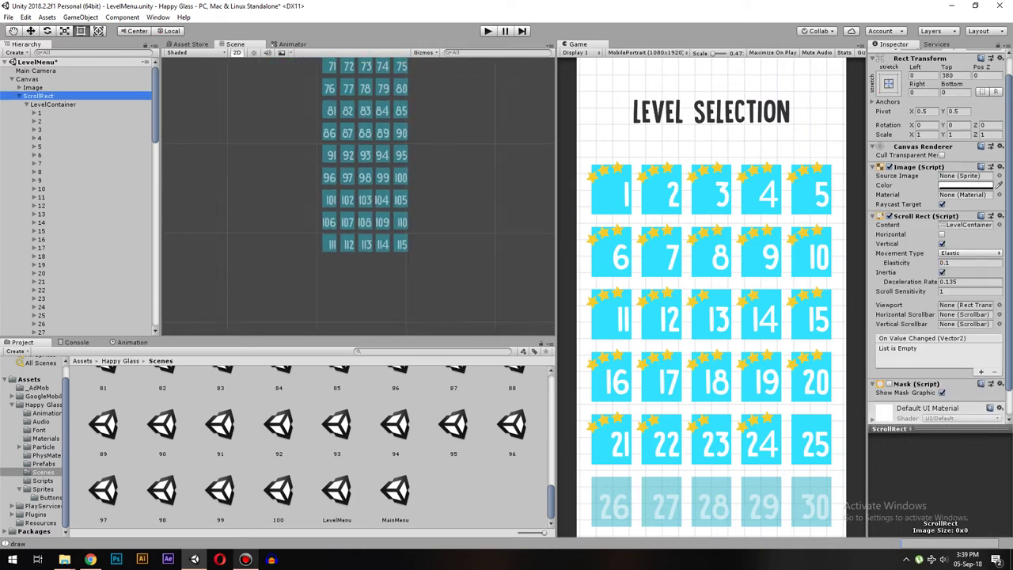
{"action": "left_click", "coordinate": [53, 103]}
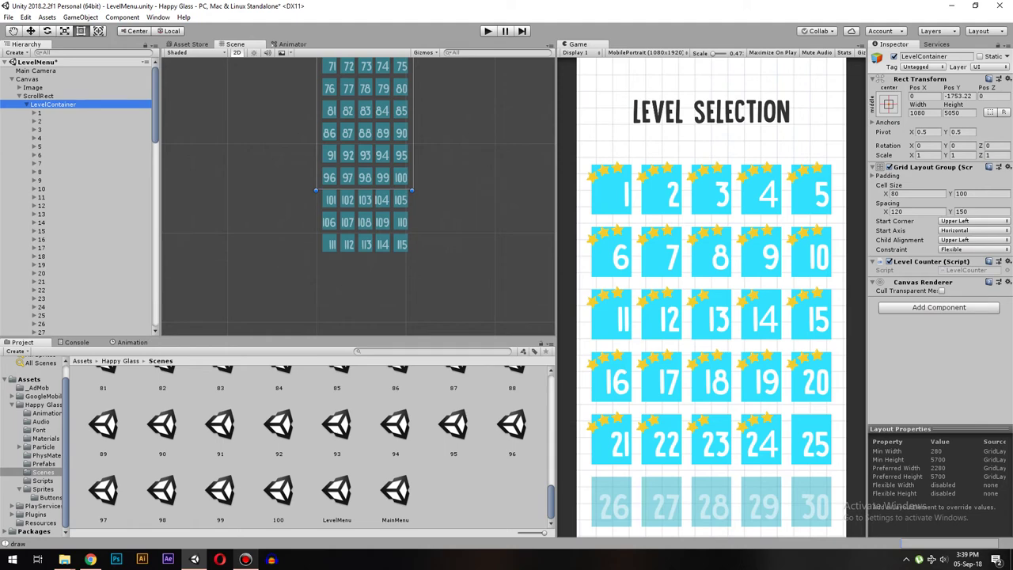
{"action": "left_click_drag", "start_coordinate": [953, 104], "coordinate": [991, 104]}
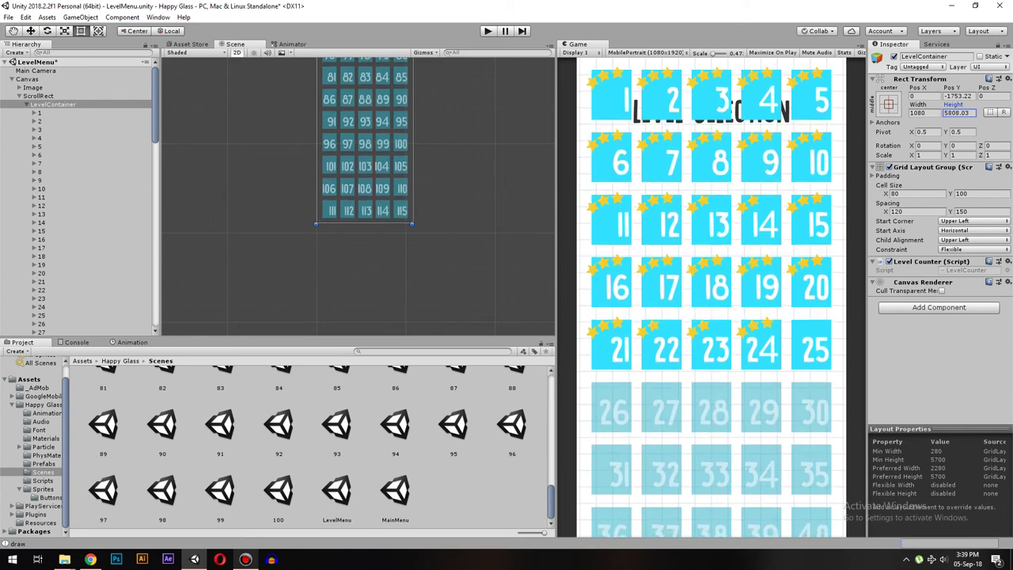
{"action": "left_click", "coordinate": [956, 112]}
{"action": "type", "text": "5800"}
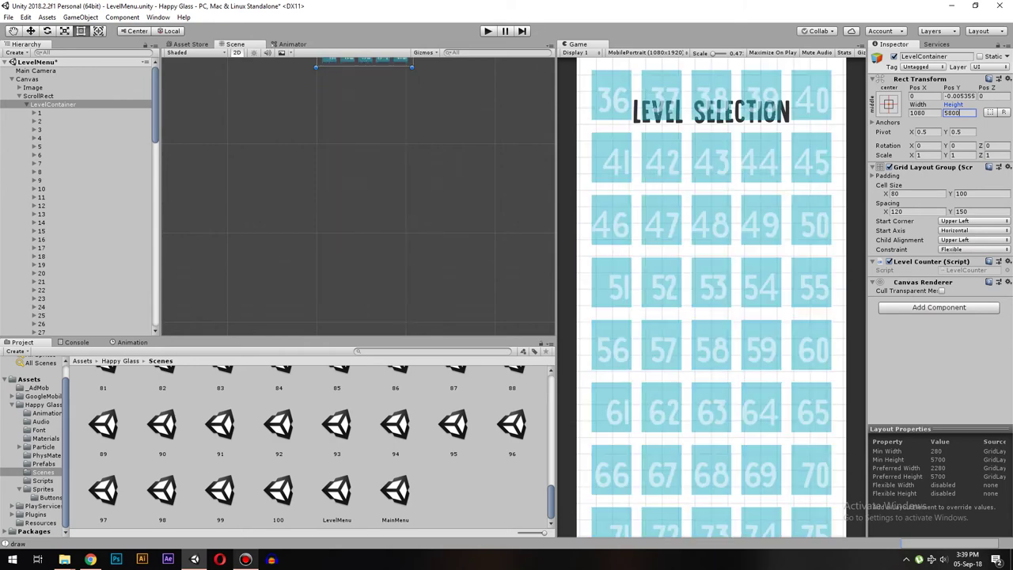
{"action": "left_click_drag", "start_coordinate": [953, 87], "coordinate": [878, 87]}
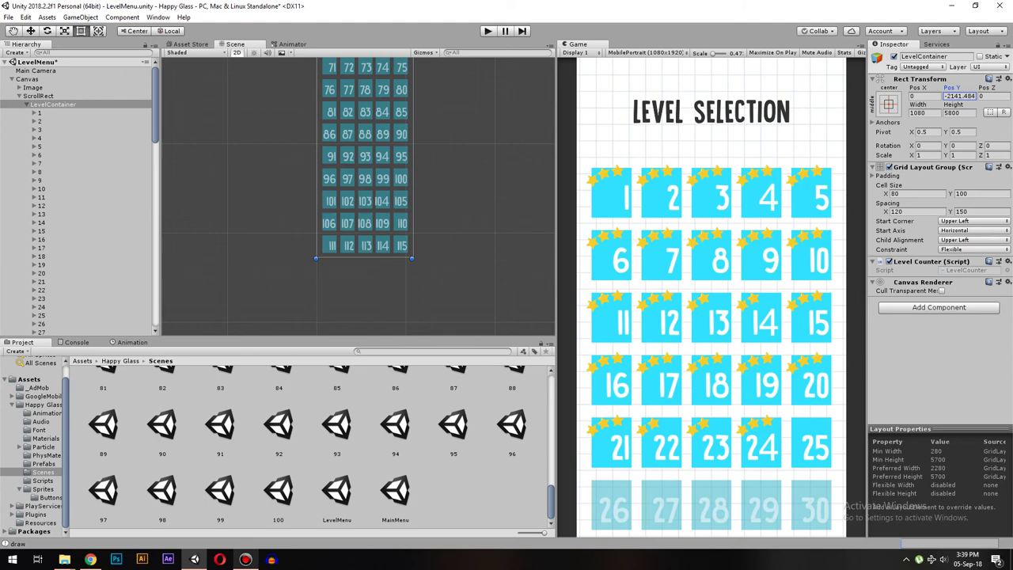
{"action": "type", "text": "-"}
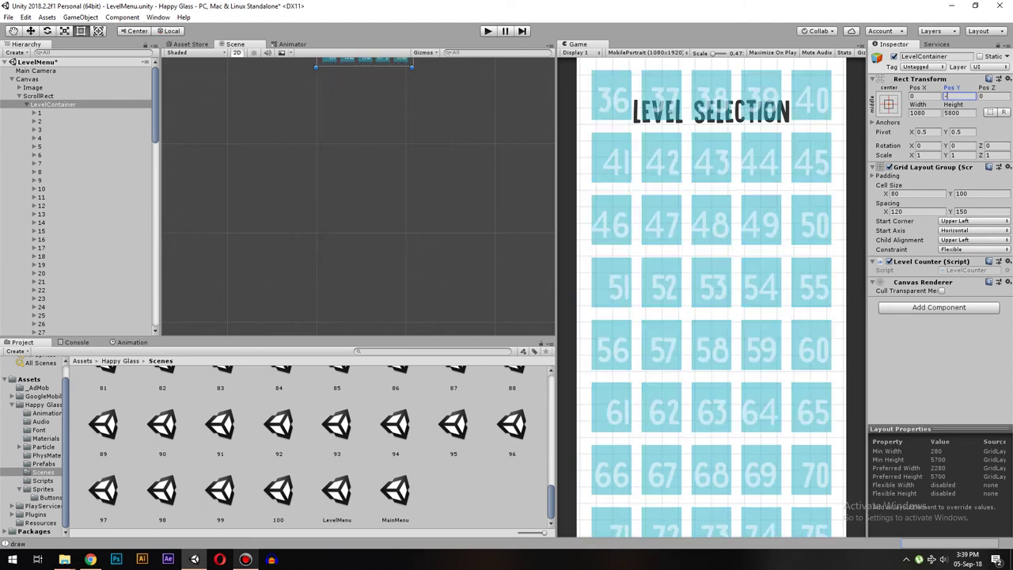
{"action": "type", "text": "2000"}
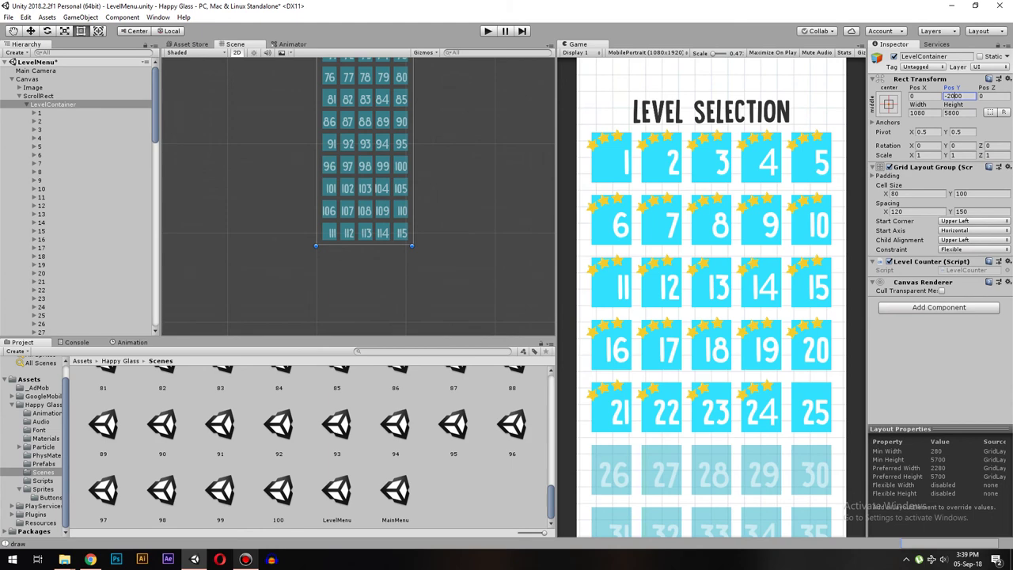
{"action": "type", "text": "-2100"}
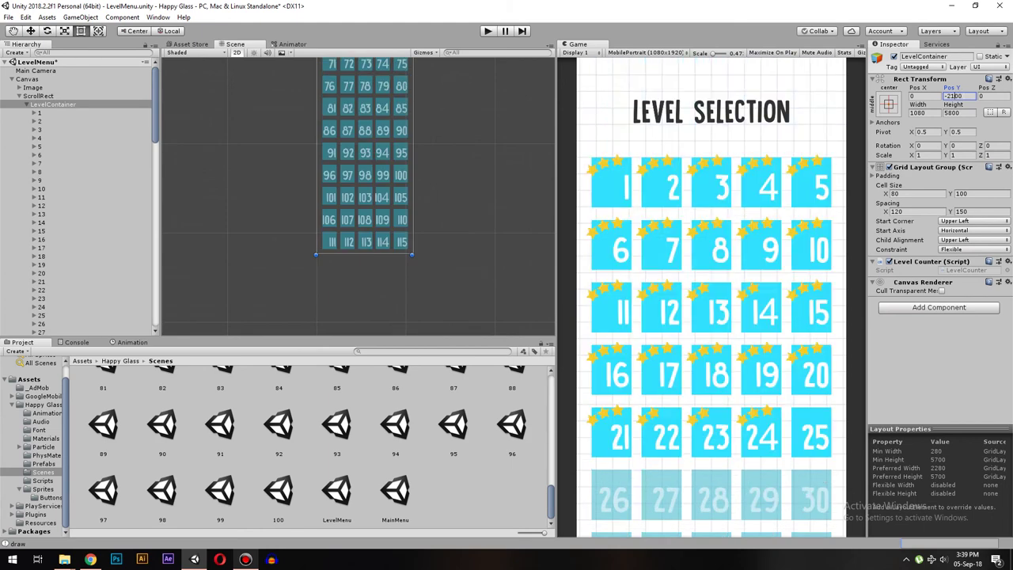
{"action": "left_click", "coordinate": [38, 96]}
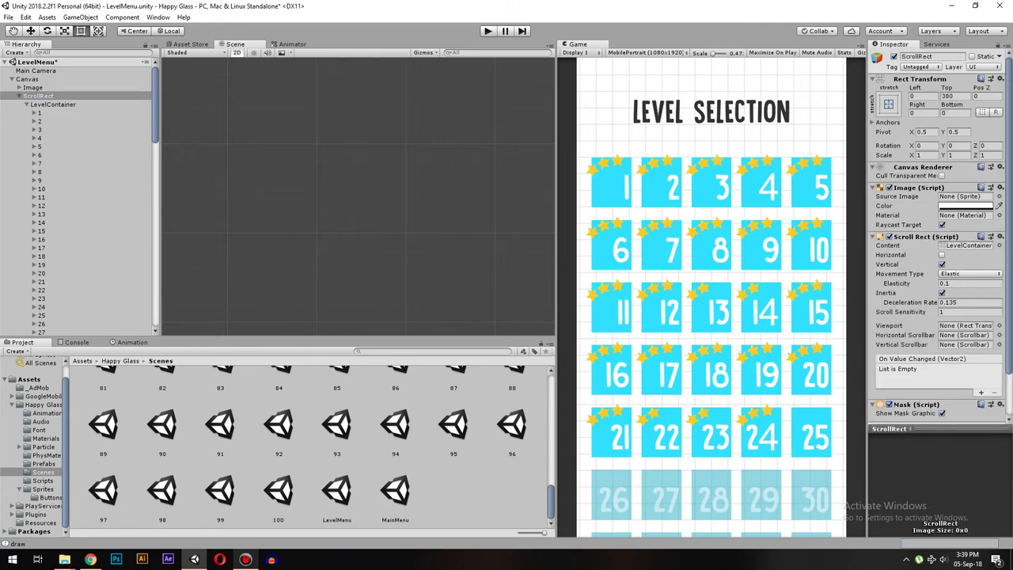
{"action": "key", "text": "ctrl+p"}
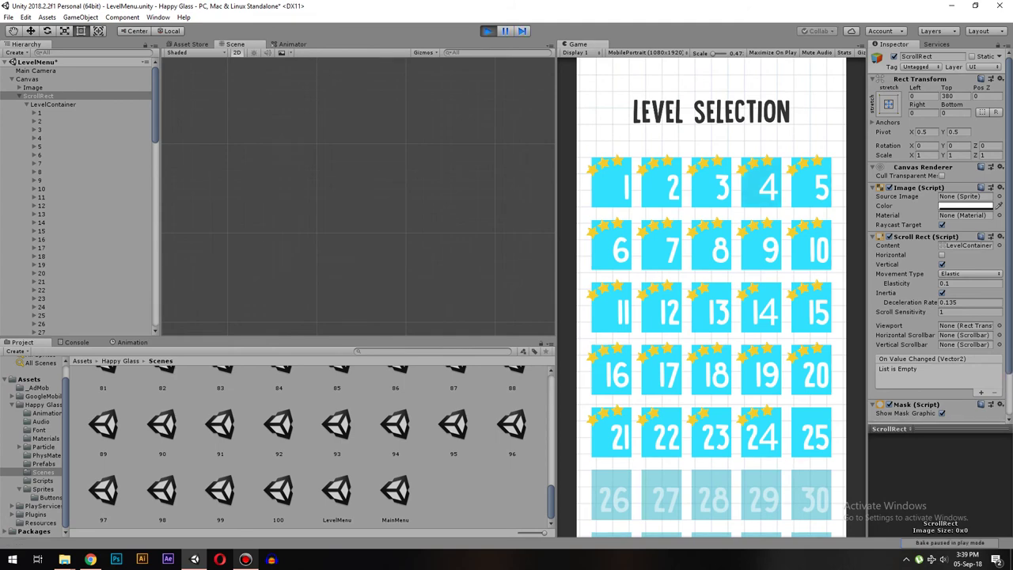
{"action": "scroll", "coordinate": [711, 340], "scroll_direction": "down", "scroll_amount": 10}
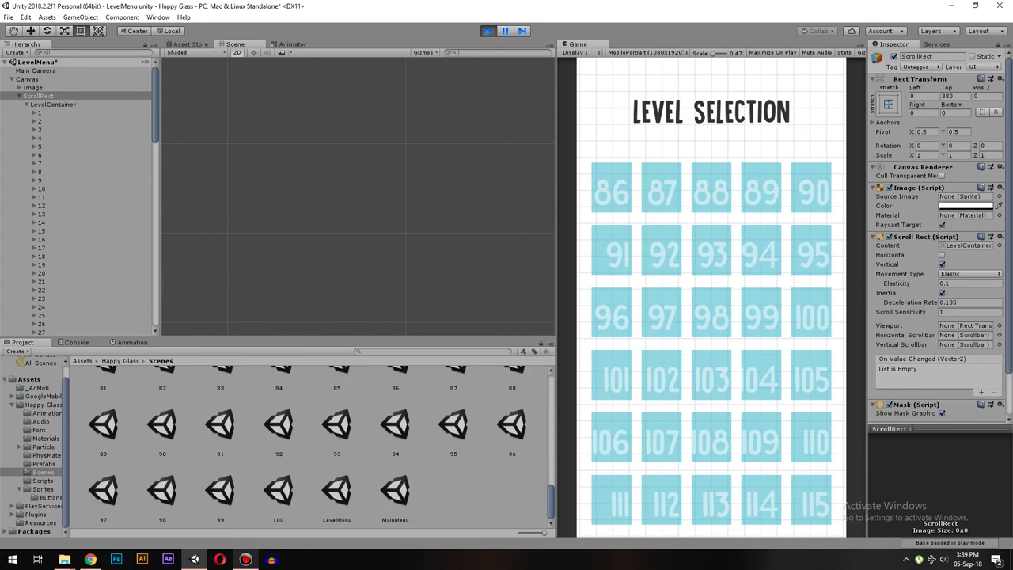
{"action": "key", "text": "ctrl+p"}
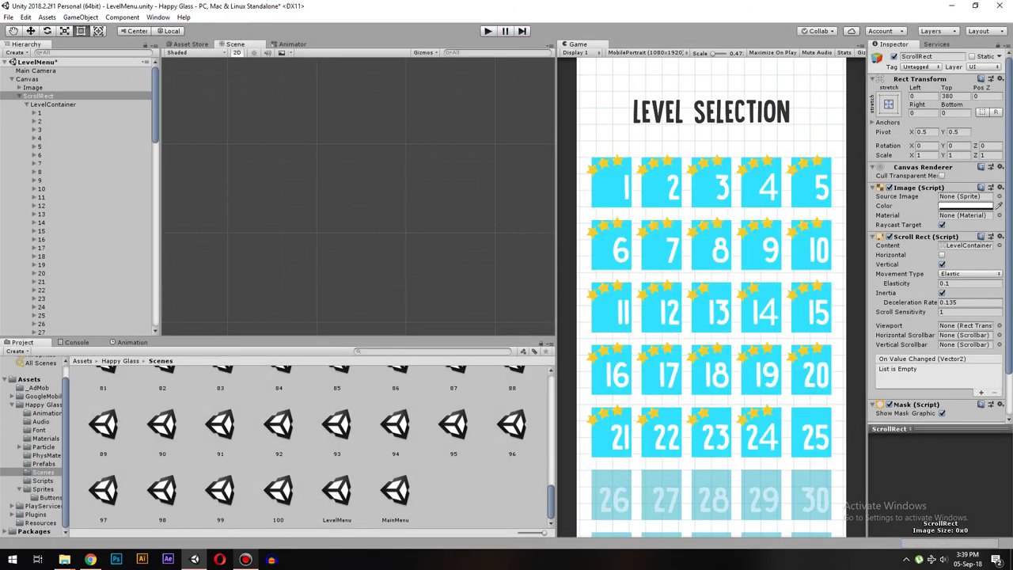
Load the level 100 scene, duplicate it as scene 101, and open the new 101 scene
{"action": "double_click", "coordinate": [278, 490]}
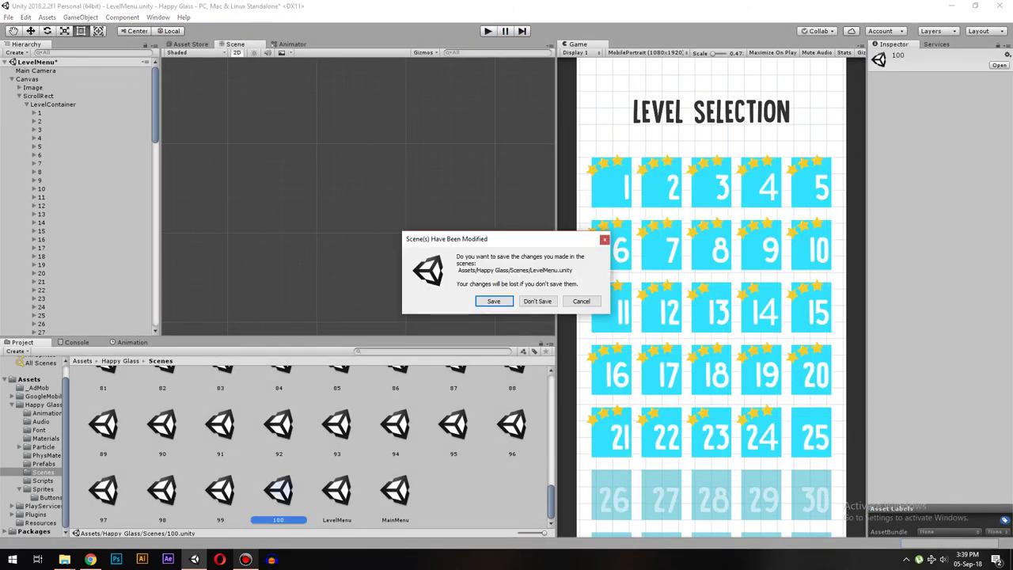
{"action": "left_click", "coordinate": [537, 300]}
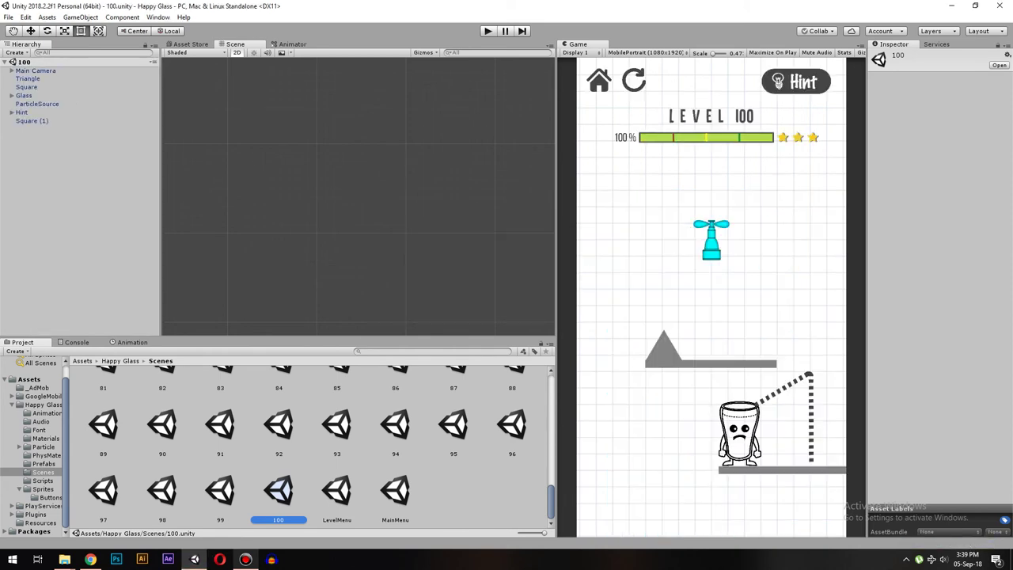
{"action": "key", "text": "ctrl+d"}
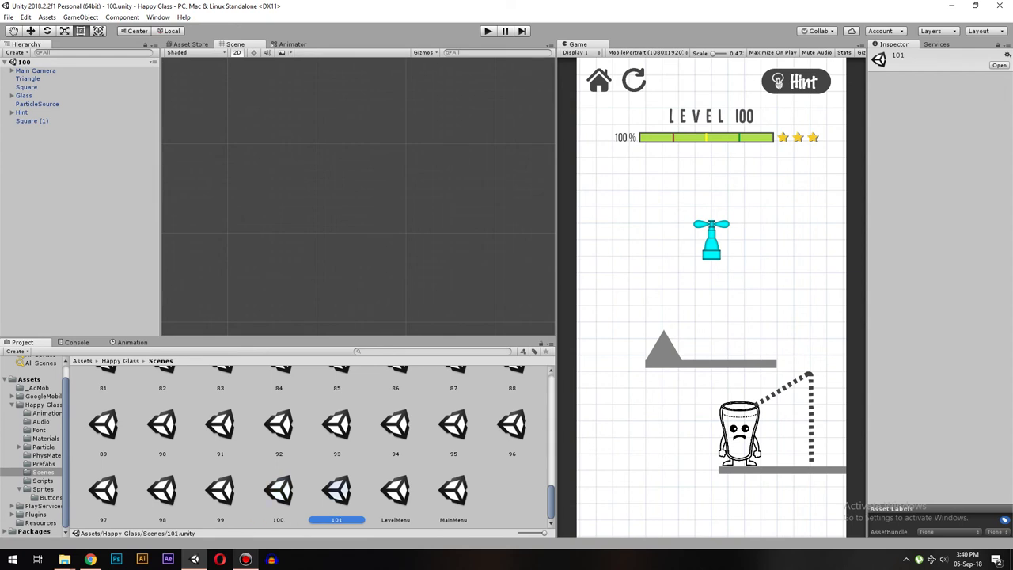
{"action": "double_click", "coordinate": [336, 491]}
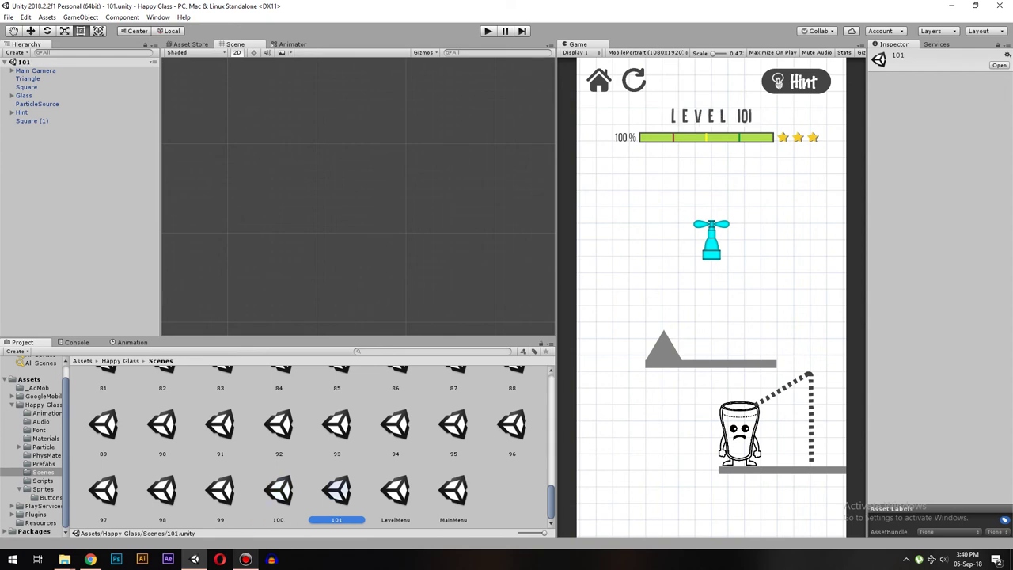
{"action": "left_click", "coordinate": [22, 112]}
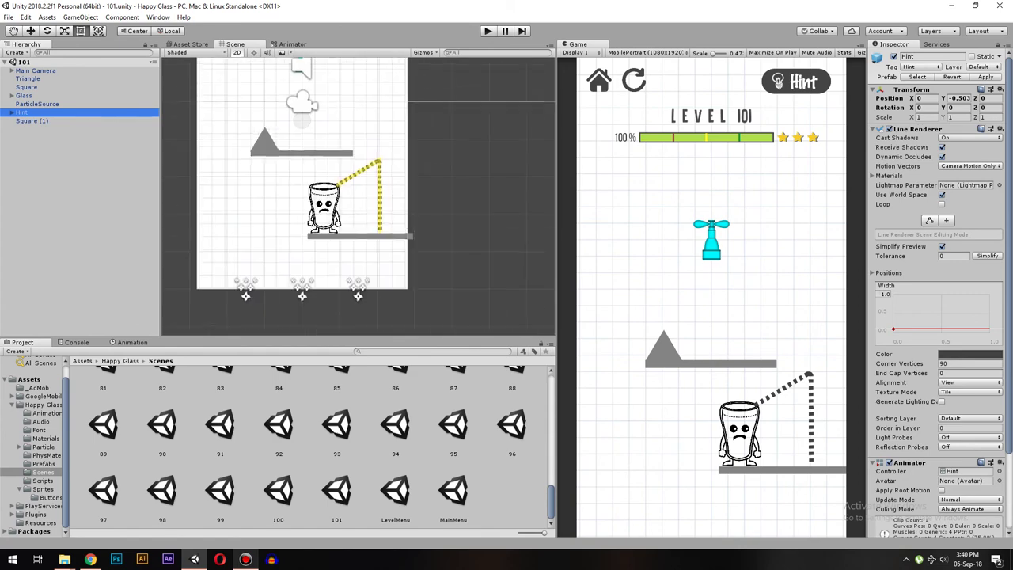
Move the Glass up to the left side of the level
{"action": "left_click", "coordinate": [32, 121]}
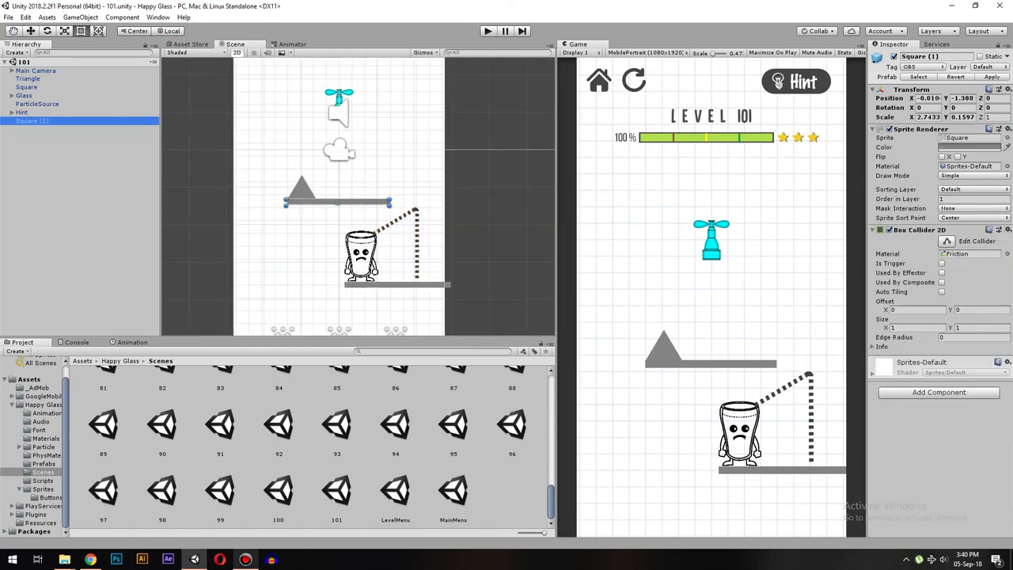
{"action": "left_click", "coordinate": [24, 94]}
{"action": "key", "text": "w"}
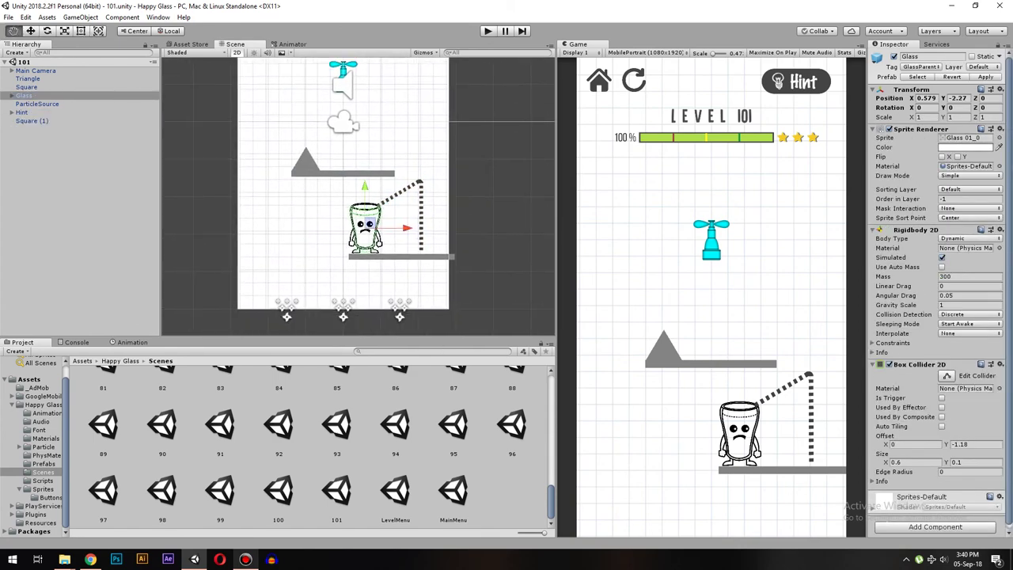
{"action": "mouse_move", "coordinate": [381, 254]}
{"action": "left_mouse_down"}
{"action": "mouse_move", "coordinate": [340, 187]}
{"action": "mouse_move", "coordinate": [286, 151]}
{"action": "left_mouse_up"}
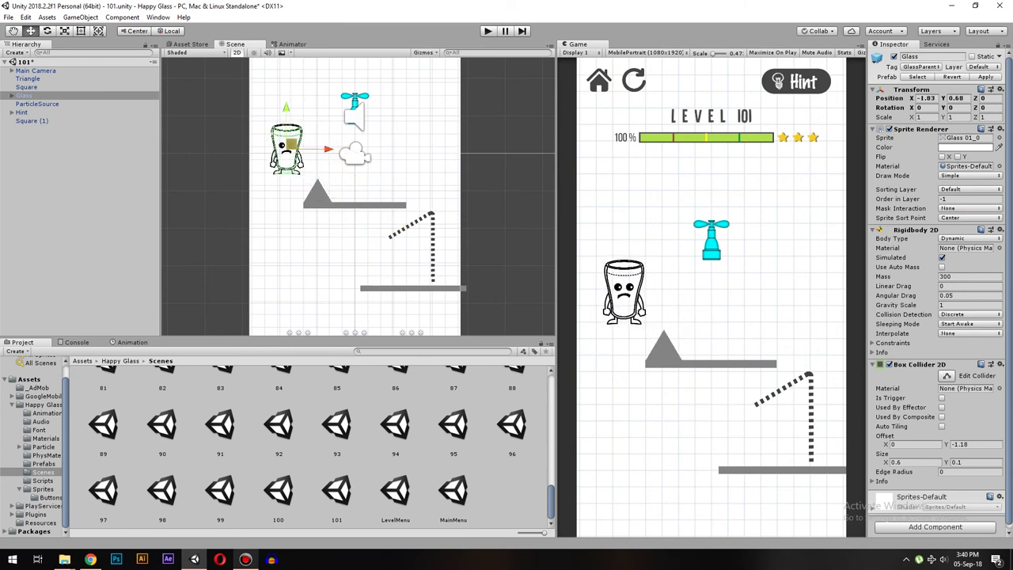
{"action": "middle_click_drag", "start_coordinate": [287, 150], "coordinate": [299, 203]}
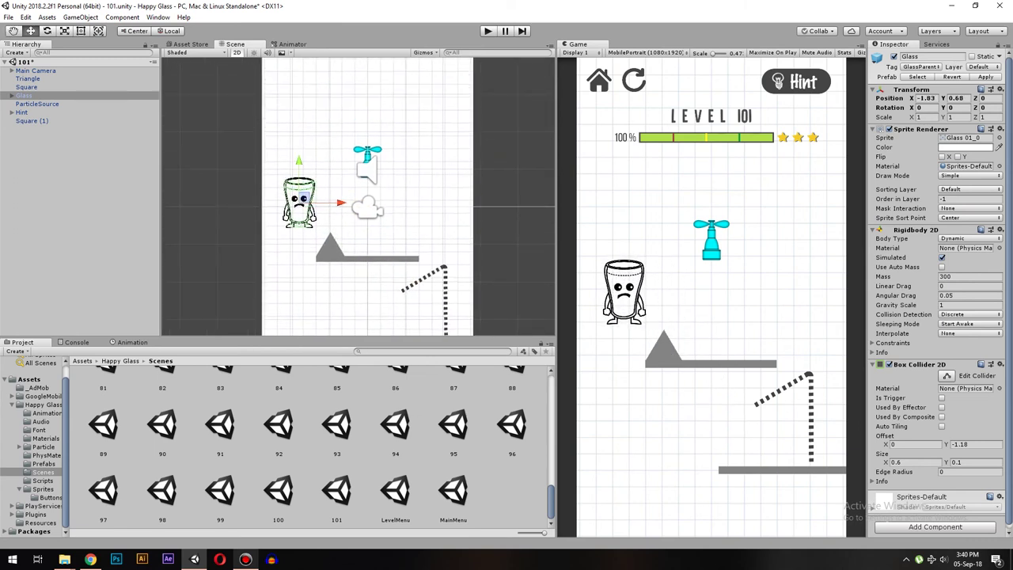
Move the ParticleSource tap to the top right and set its Z rotation to -90 so it faces left
{"action": "left_click", "coordinate": [36, 103]}
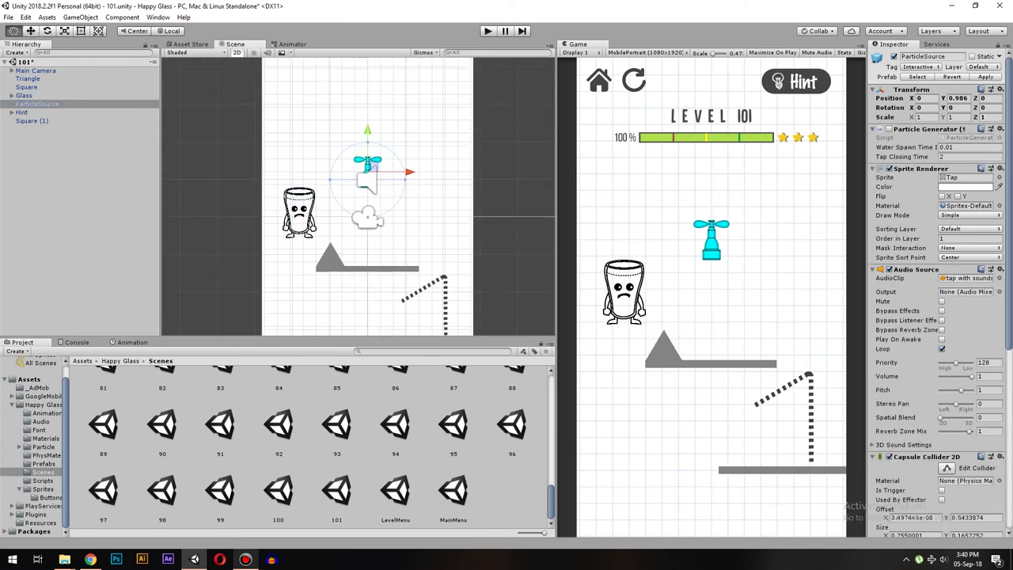
{"action": "key", "text": "f"}
{"action": "key", "text": "e"}
{"action": "key", "text": "w"}
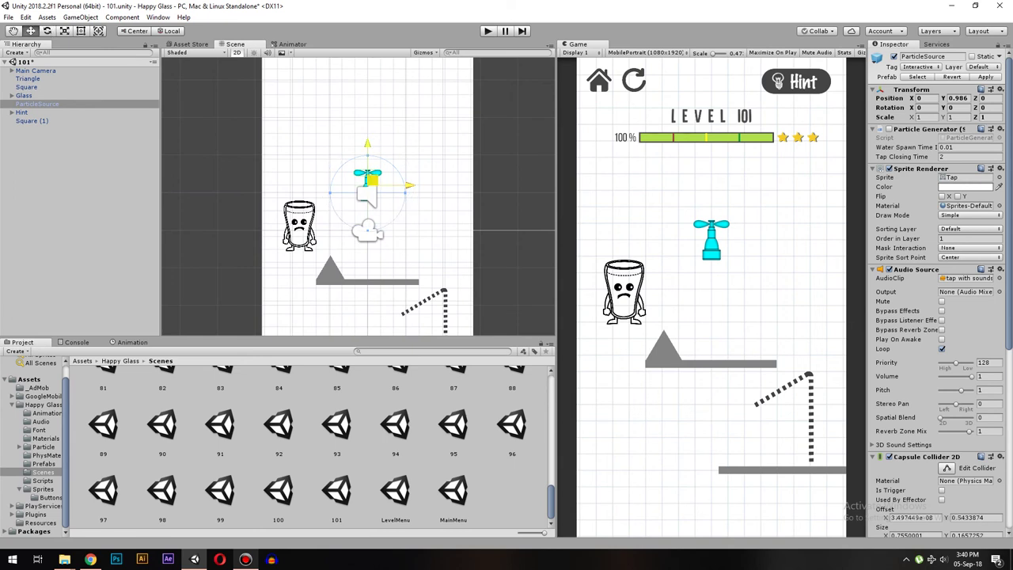
{"action": "left_click_drag", "start_coordinate": [367, 193], "coordinate": [393, 147]}
{"action": "double_click", "coordinate": [985, 107]}
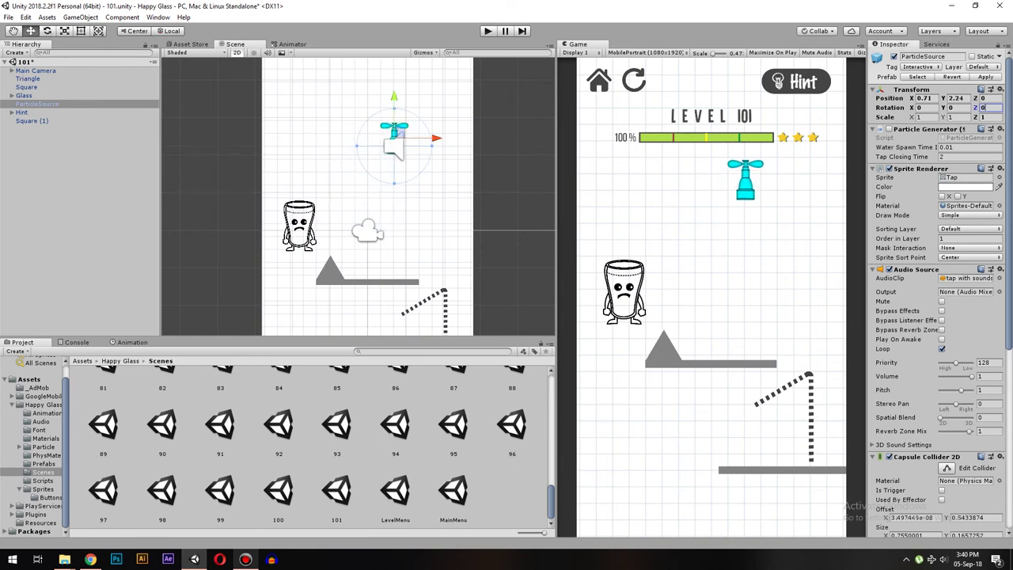
{"action": "type", "text": "90"}
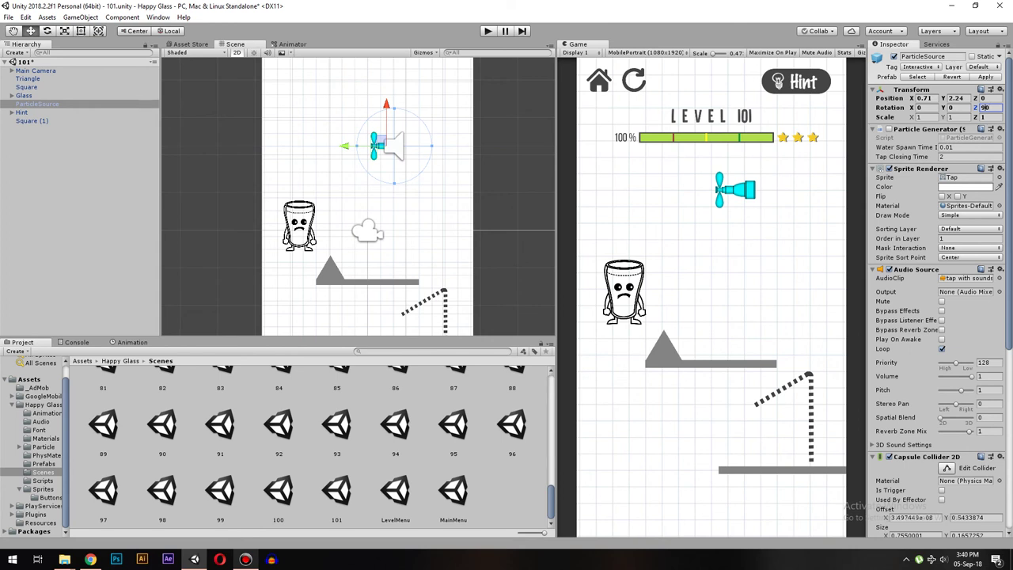
{"action": "type", "text": "-"}
{"action": "middle_click_drag", "start_coordinate": [410, 146], "coordinate": [412, 134]}
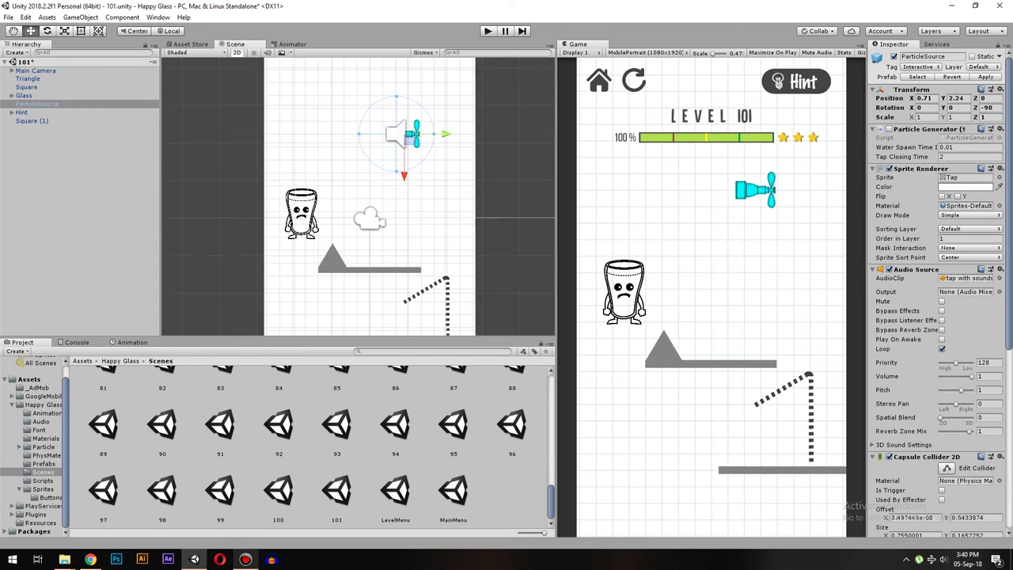
{"action": "left_click_drag", "start_coordinate": [412, 135], "coordinate": [423, 135]}
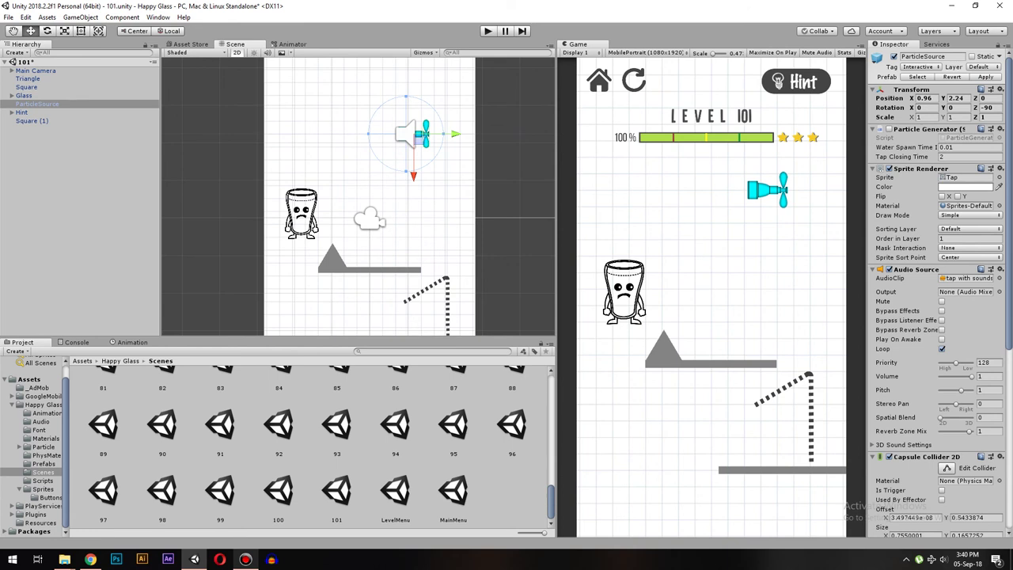
Lower the glass slightly and delete the triangle obstacle
{"action": "left_click", "coordinate": [302, 212]}
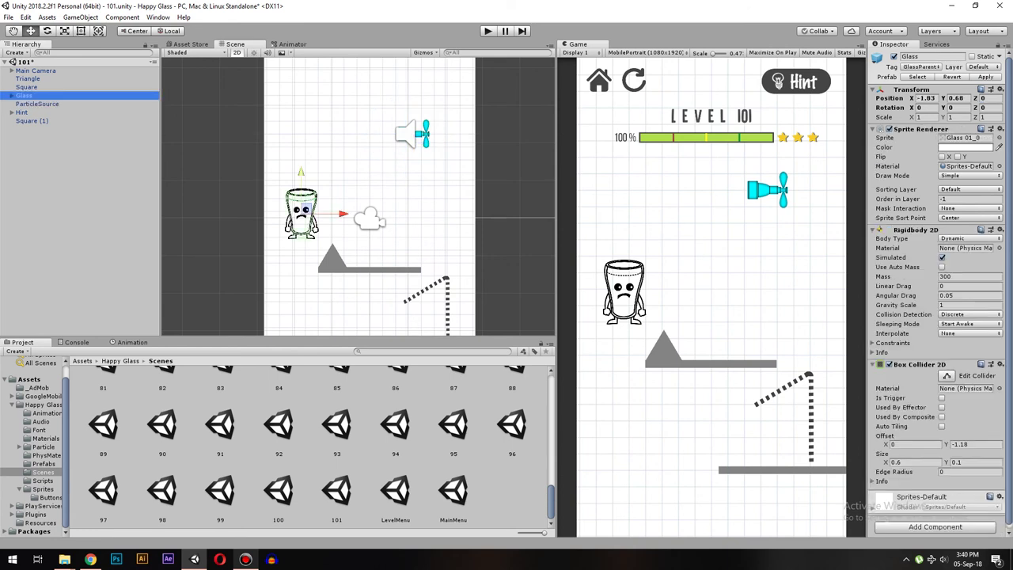
{"action": "left_click_drag", "start_coordinate": [302, 213], "coordinate": [301, 235]}
{"action": "left_click", "coordinate": [332, 258]}
{"action": "key", "text": "Delete"}
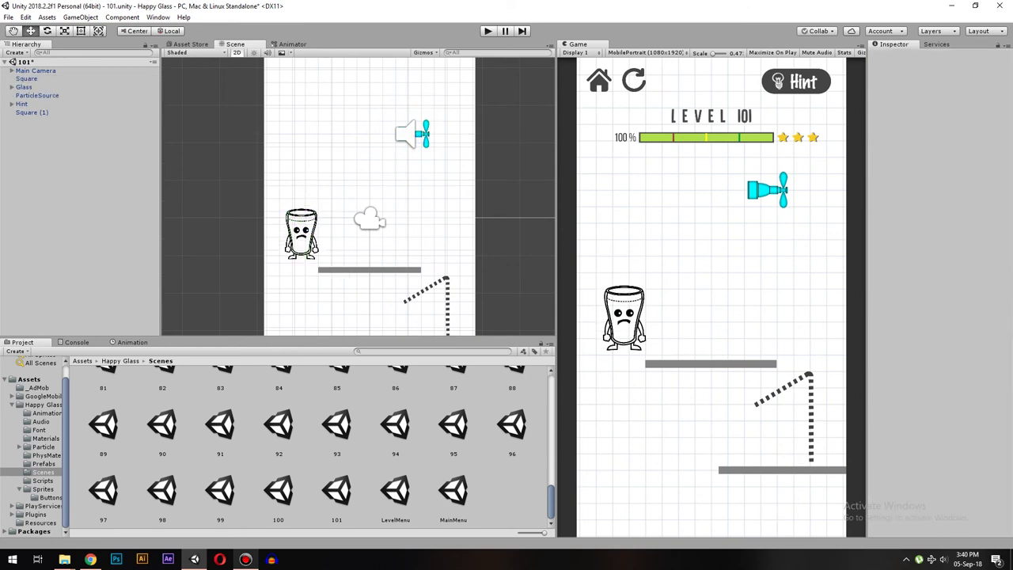
Raise the grey bar Square (1) and tilt it 33.8° into a ramp below the tap
{"action": "left_click", "coordinate": [368, 270]}
{"action": "mouse_move", "coordinate": [368, 269]}
{"action": "left_mouse_down"}
{"action": "mouse_move", "coordinate": [369, 182]}
{"action": "mouse_move", "coordinate": [405, 167]}
{"action": "mouse_move", "coordinate": [345, 143]}
{"action": "mouse_move", "coordinate": [351, 152]}
{"action": "left_mouse_up"}
{"action": "key", "text": "e"}
{"action": "key", "text": "w"}
{"action": "middle_click_drag", "start_coordinate": [351, 152], "coordinate": [327, 103]}
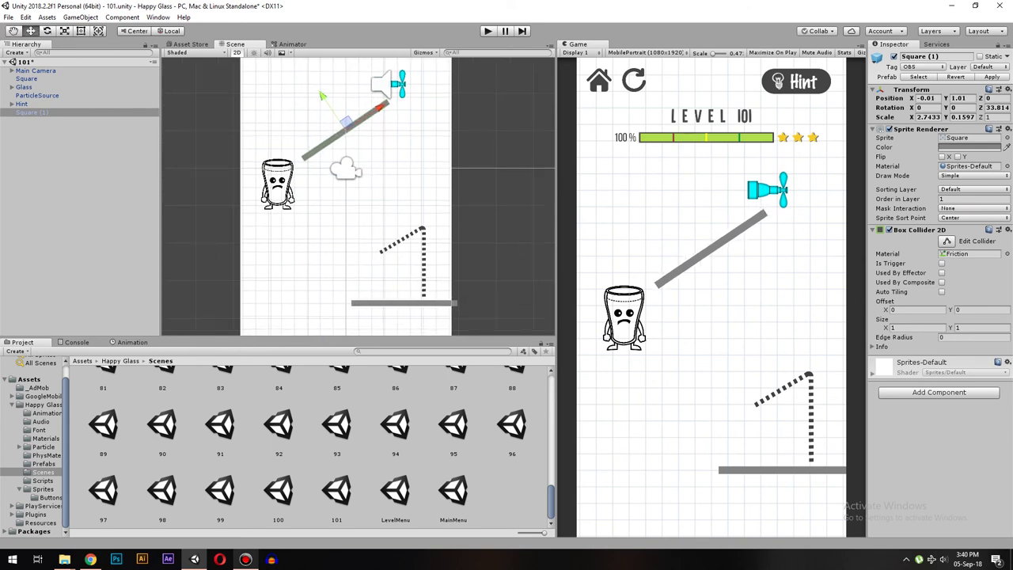
{"action": "left_click", "coordinate": [21, 104]}
{"action": "left_click", "coordinate": [12, 104]}
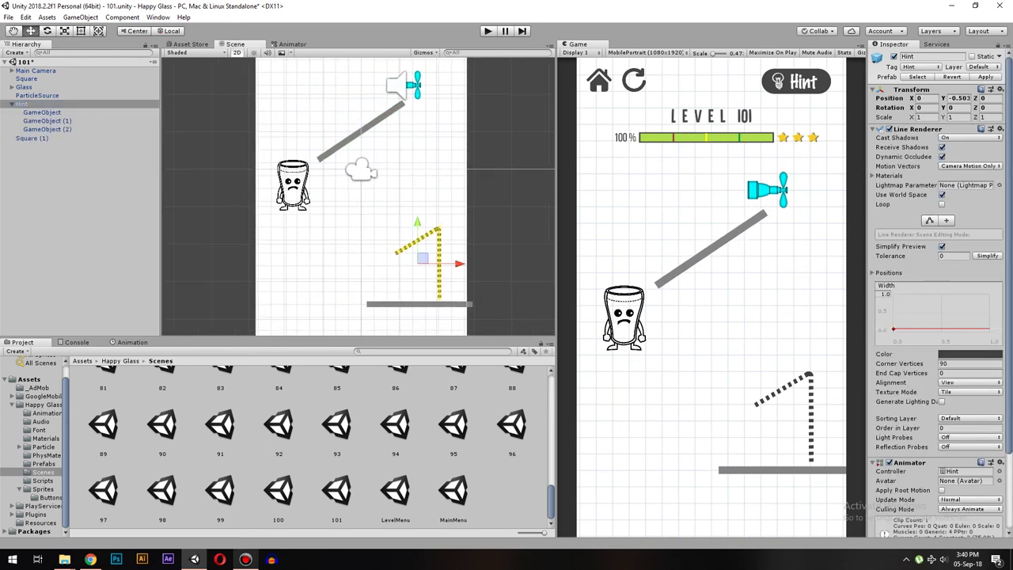
Drag the three Hint points into an angled guide line just above the grey ramp
{"action": "left_click", "coordinate": [42, 113]}
{"action": "left_click_drag", "start_coordinate": [400, 248], "coordinate": [335, 223]}
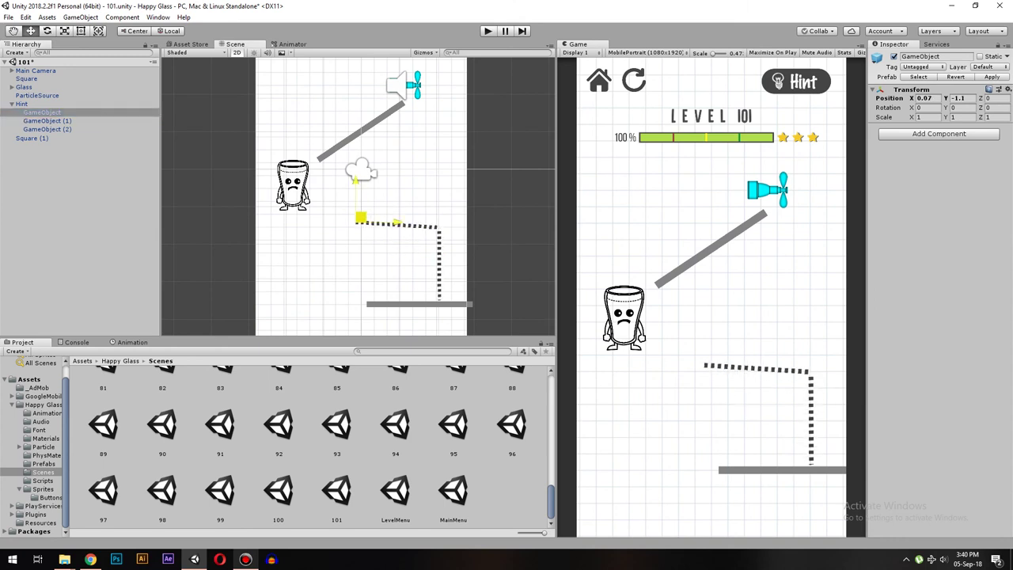
{"action": "left_click", "coordinate": [48, 120]}
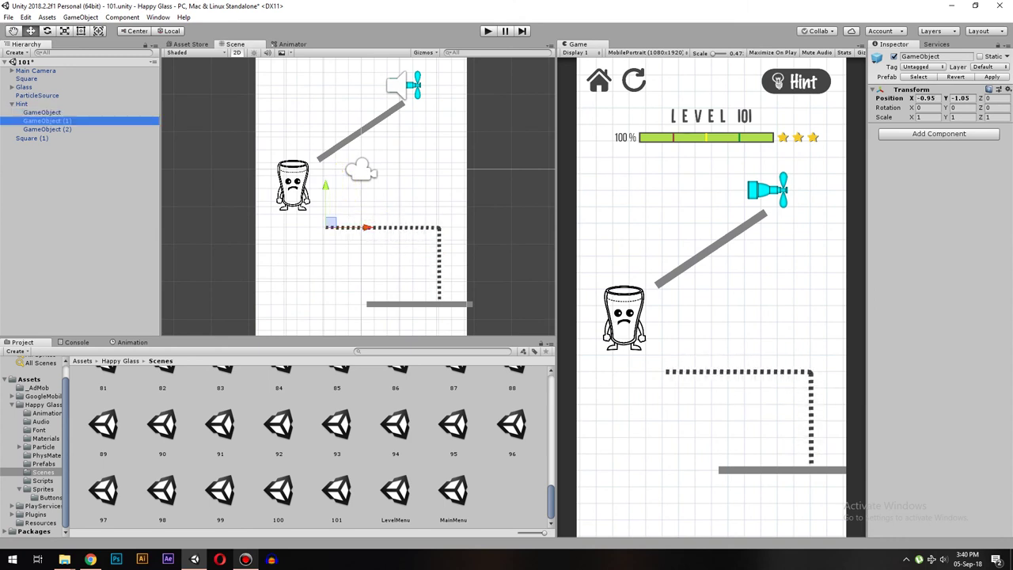
{"action": "mouse_move", "coordinate": [441, 225]}
{"action": "left_mouse_down"}
{"action": "mouse_move", "coordinate": [392, 207]}
{"action": "mouse_move", "coordinate": [373, 164]}
{"action": "mouse_move", "coordinate": [282, 95]}
{"action": "mouse_move", "coordinate": [271, 113]}
{"action": "mouse_move", "coordinate": [309, 116]}
{"action": "left_mouse_up"}
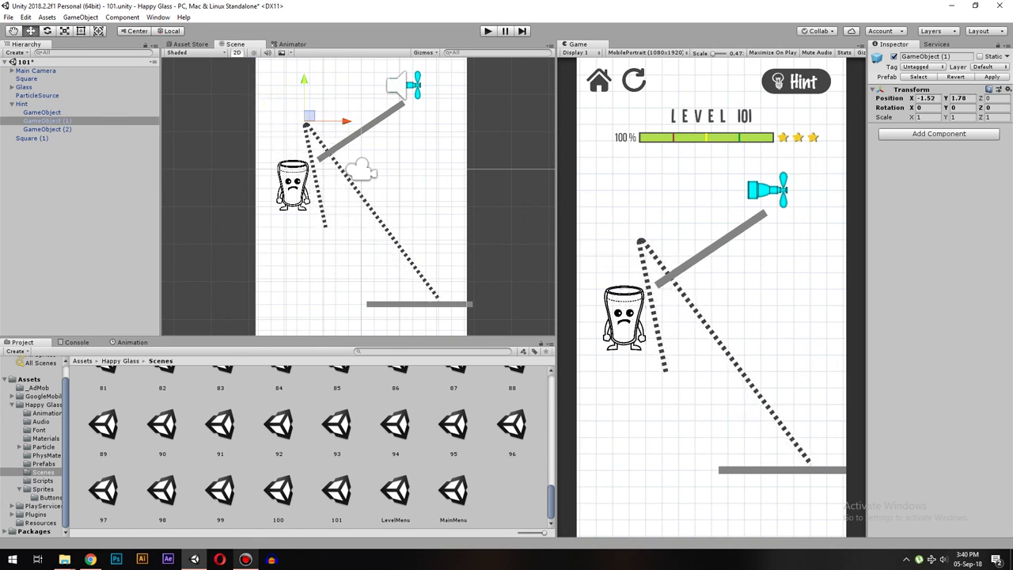
{"action": "left_click", "coordinate": [47, 129]}
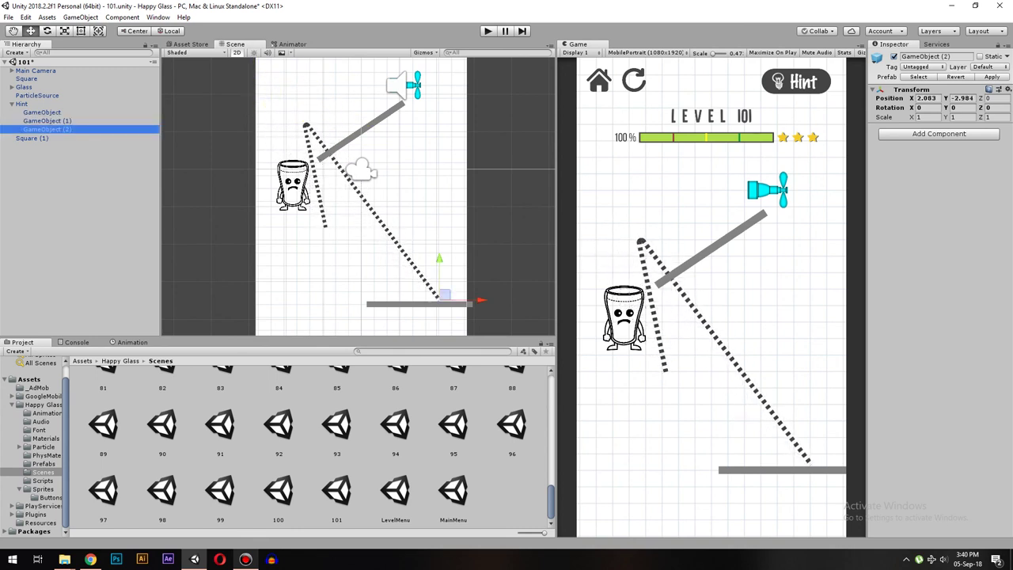
{"action": "left_click_drag", "start_coordinate": [441, 292], "coordinate": [368, 101]}
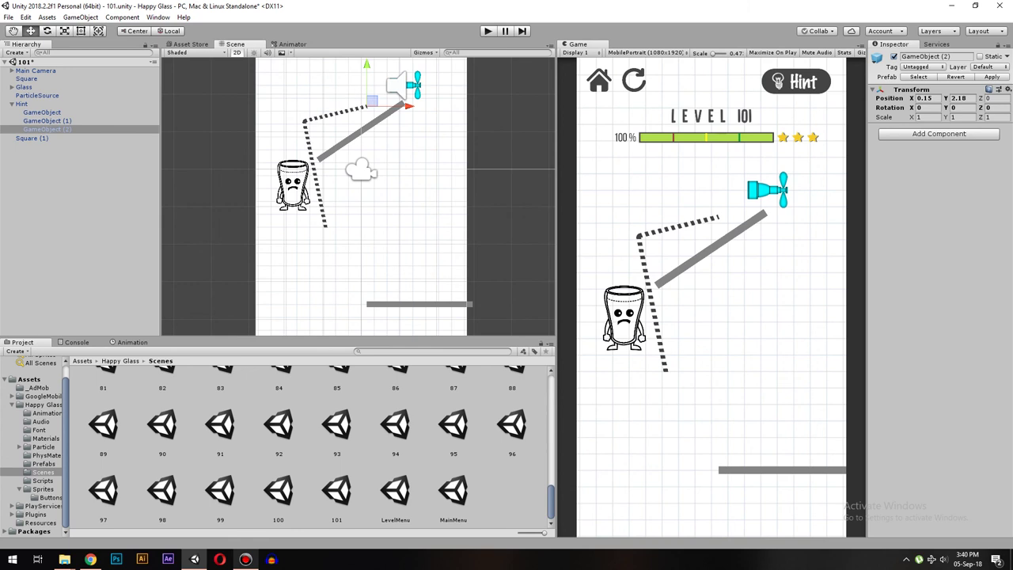
{"action": "left_click", "coordinate": [41, 112]}
{"action": "left_click_drag", "start_coordinate": [330, 222], "coordinate": [328, 143]}
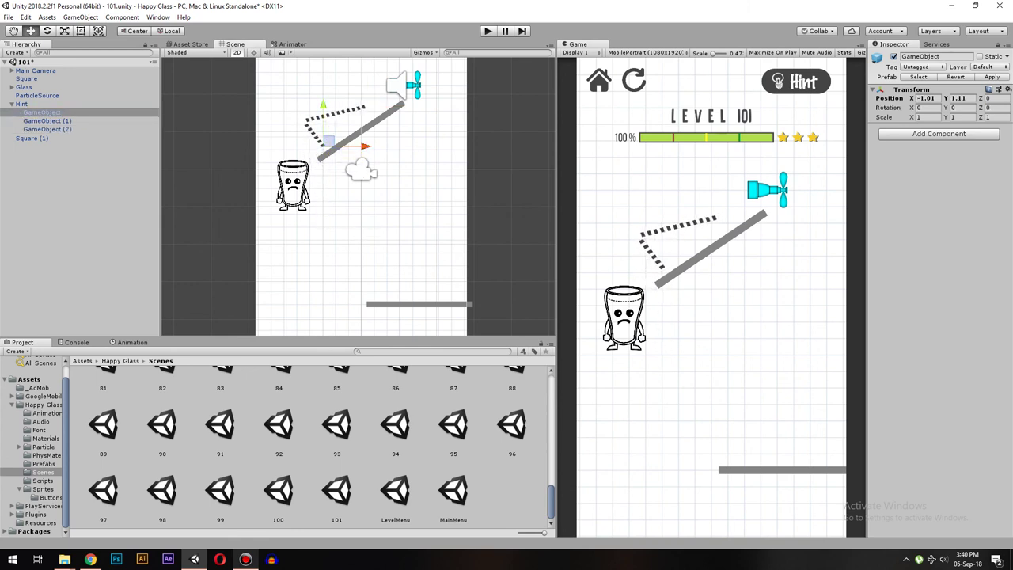
Playtest level 101, drawing a line to check the water flow from the tap
{"action": "key", "text": "ctrl+p"}
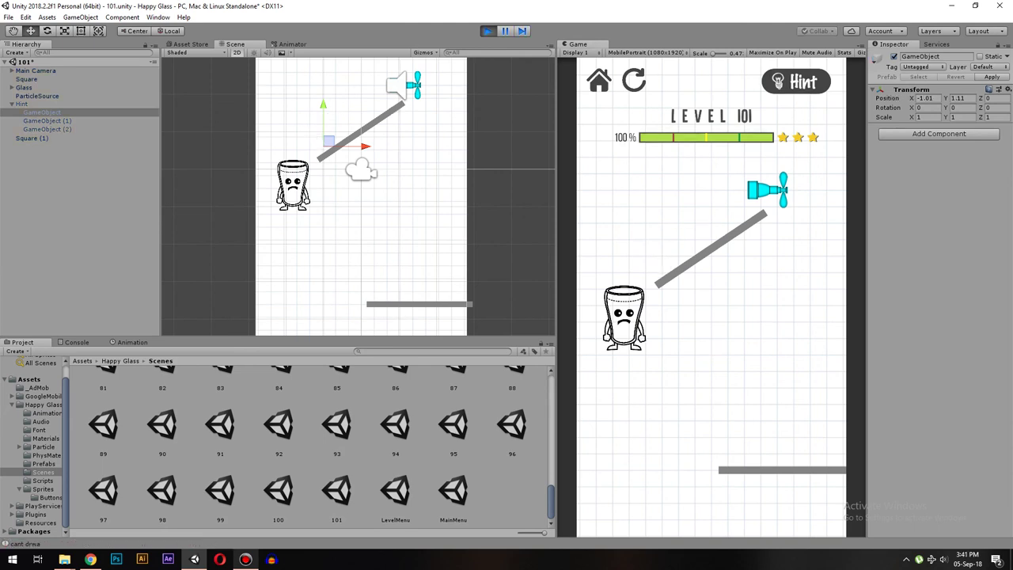
{"action": "left_click_drag", "start_coordinate": [606, 256], "coordinate": [676, 209]}
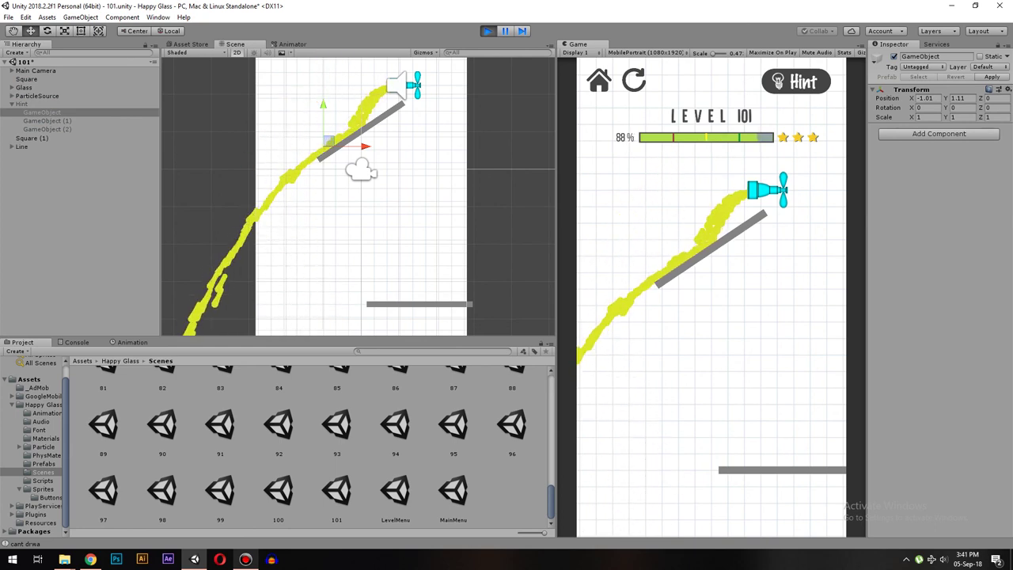
{"action": "key", "text": "ctrl+p"}
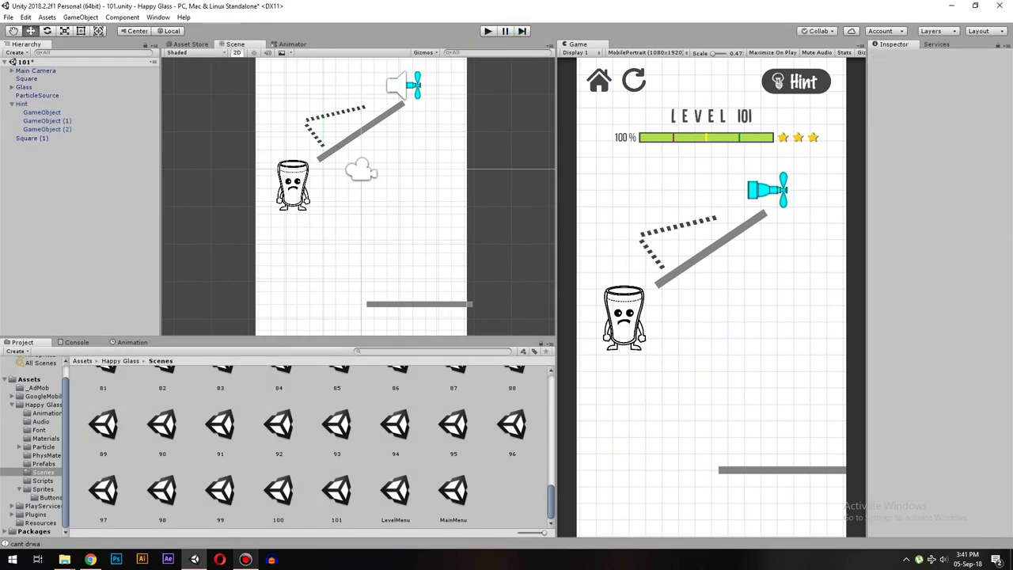
Delete the 101 scene file from the Scenes folder, confirming the prompt
{"action": "left_click", "coordinate": [337, 491]}
{"action": "key", "text": "Delete"}
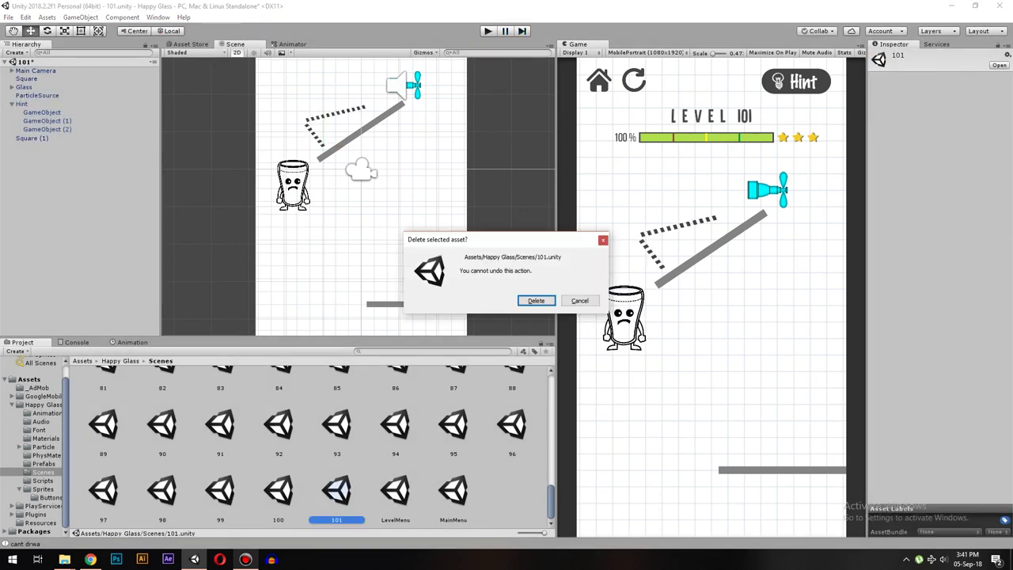
{"action": "key", "text": "Return"}
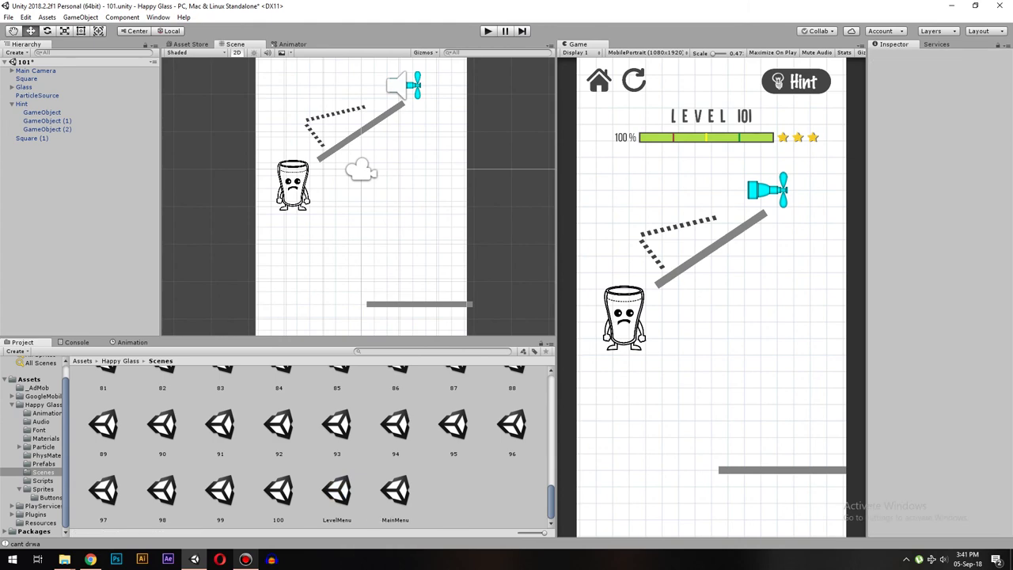
{"action": "left_click", "coordinate": [245, 559]}
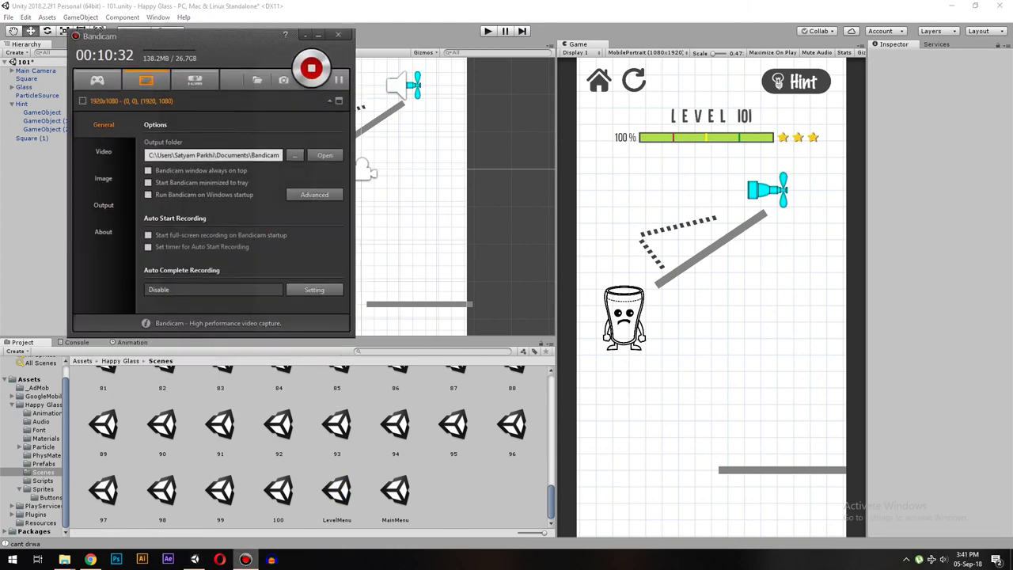